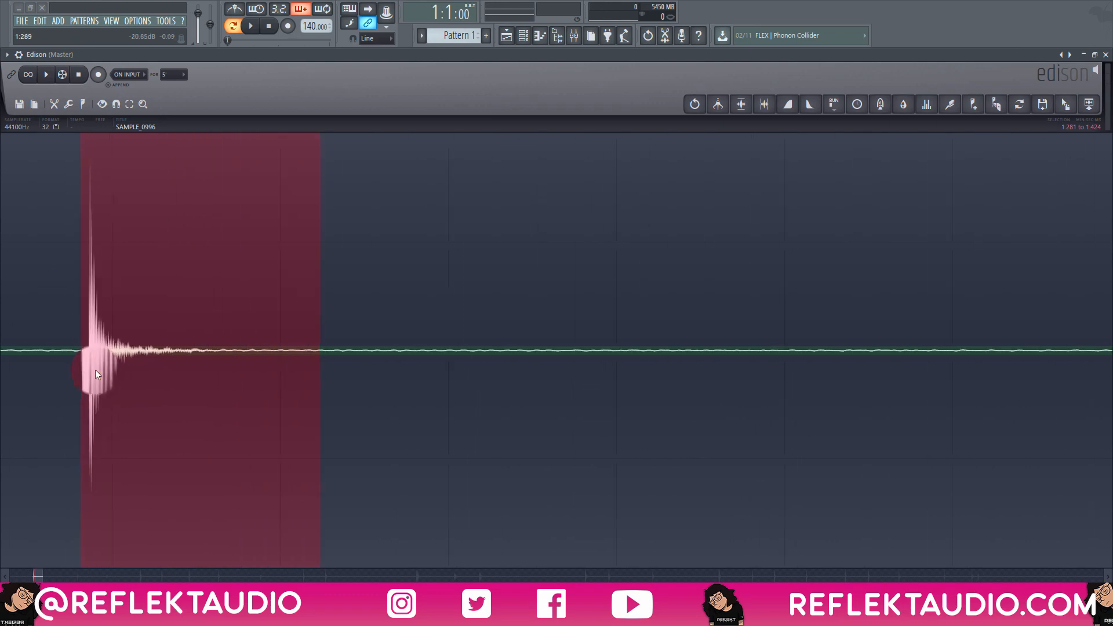
# Trim the selection's start to the onset of the first hit, spanning 1:286 to 1:424, and mark it as a loop region.
pyautogui.rightClick(171, 365)
pyautogui.rightClick(179, 353)
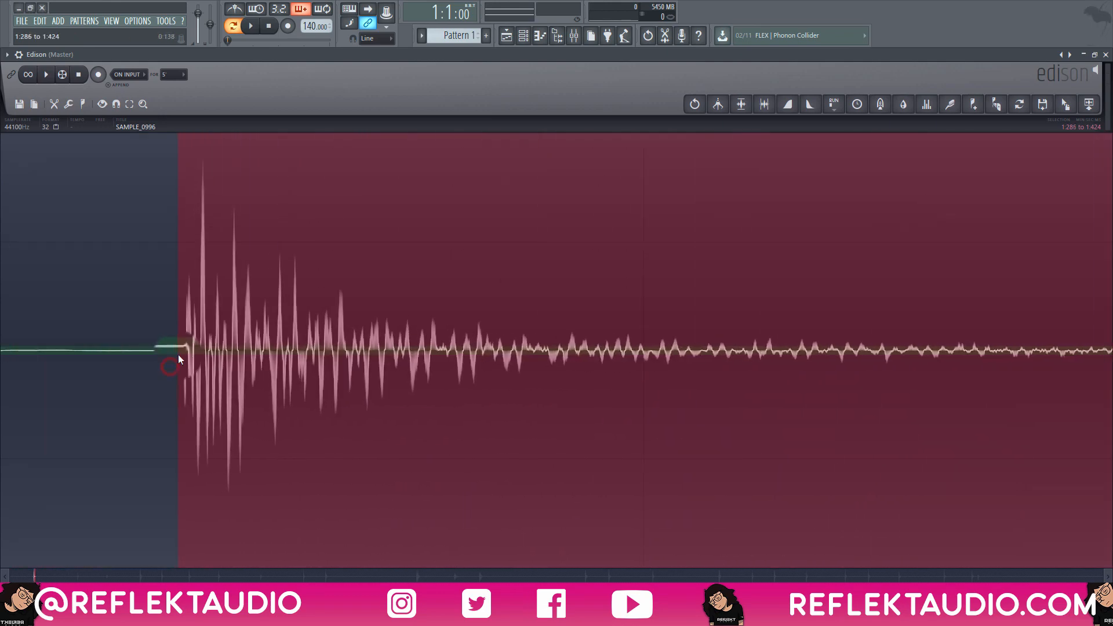
pyautogui.scroll(8, 169, 359)
pyautogui.scroll(-10, 154, 381)
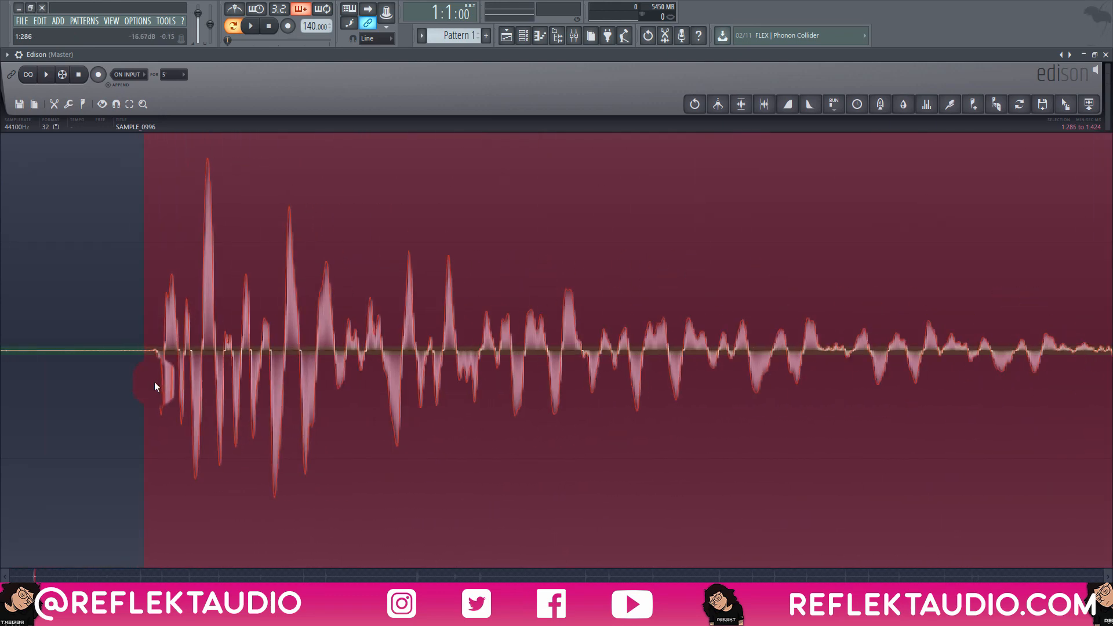
pyautogui.scroll(-1, 164, 381)
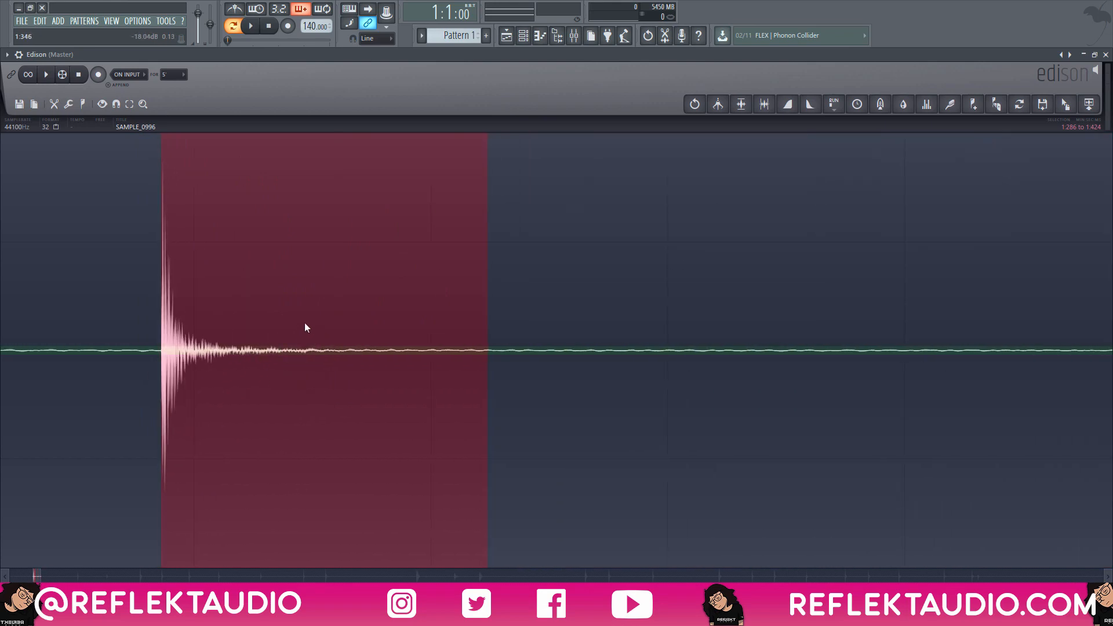
pyautogui.hotkey('ctrl', 'l')
pyautogui.hscroll(-3, 328, 263)
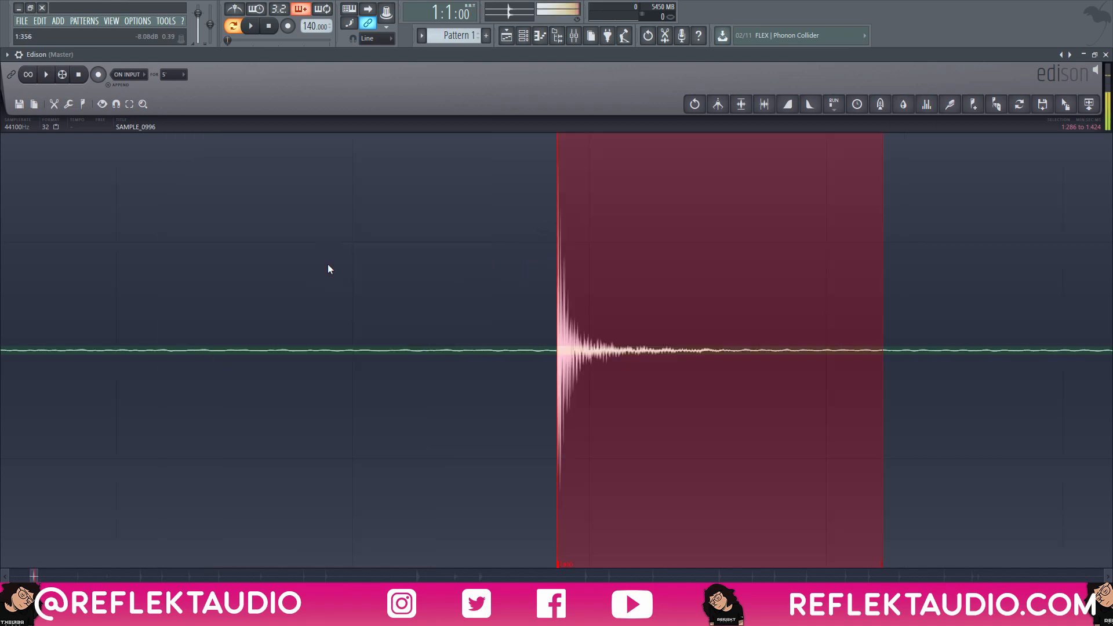
# Restore the Edison window and move it aside, then place the selected hit in the channel rack as a new sampler channel.
pyautogui.click(1094, 55)
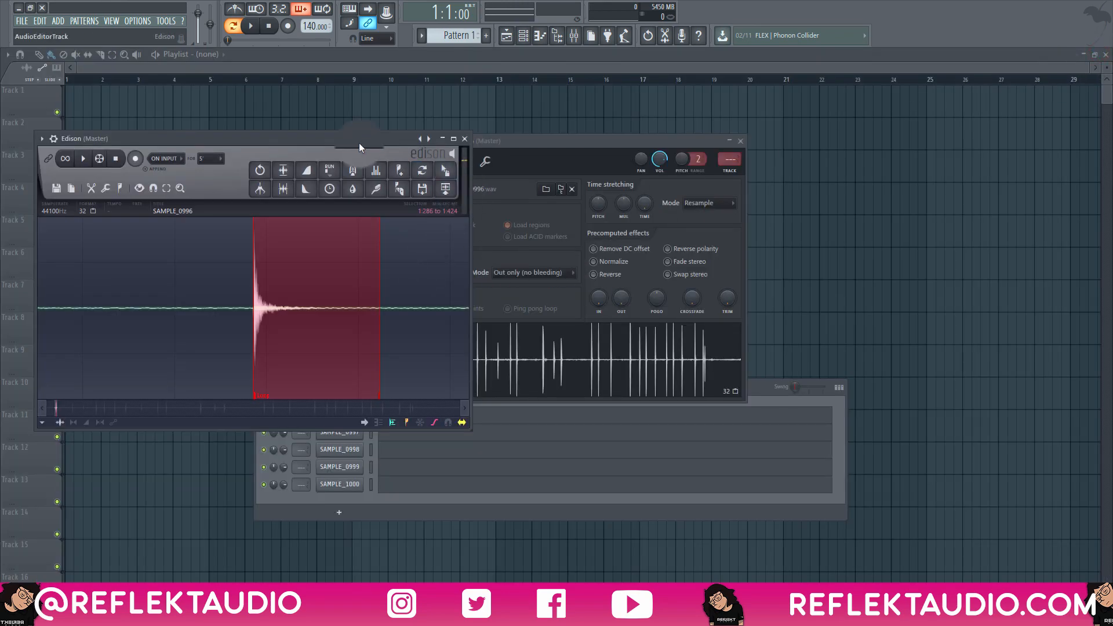
pyautogui.moveTo(261, 139); pyautogui.dragTo(714, 92)
pyautogui.moveTo(898, 124); pyautogui.dragTo(360, 417)
pyautogui.click(357, 414)
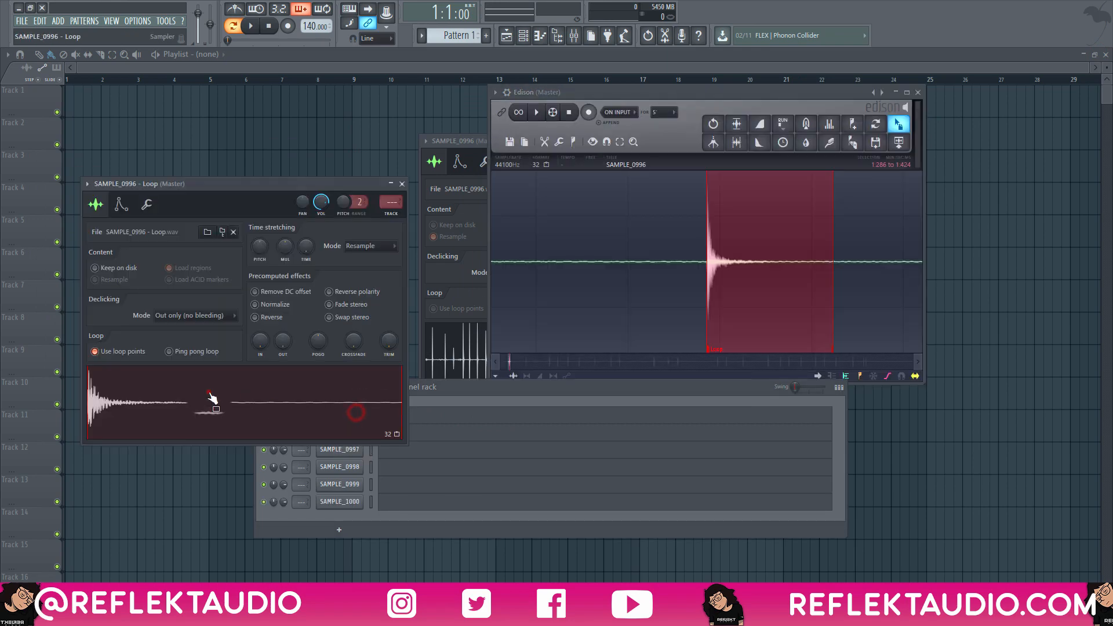
# Turn off Use loop points, enable Normalize and add a slight fade-out on the new loop sample, auditioning the result.
pyautogui.click(209, 396)
pyautogui.click(113, 352)
pyautogui.click(268, 305)
pyautogui.click(245, 399)
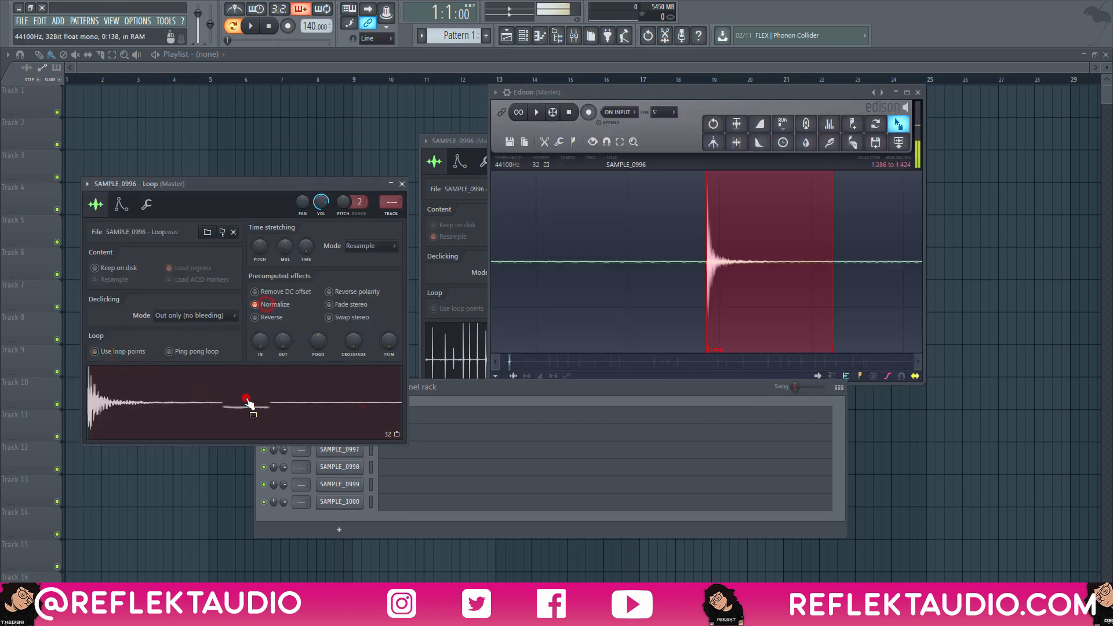
pyautogui.moveTo(284, 341); pyautogui.dragTo(284, 330)
pyautogui.click(250, 433)
# Add a one-bar C5 note at the start of the loop channel's piano roll and play it back.
pyautogui.click(461, 417)
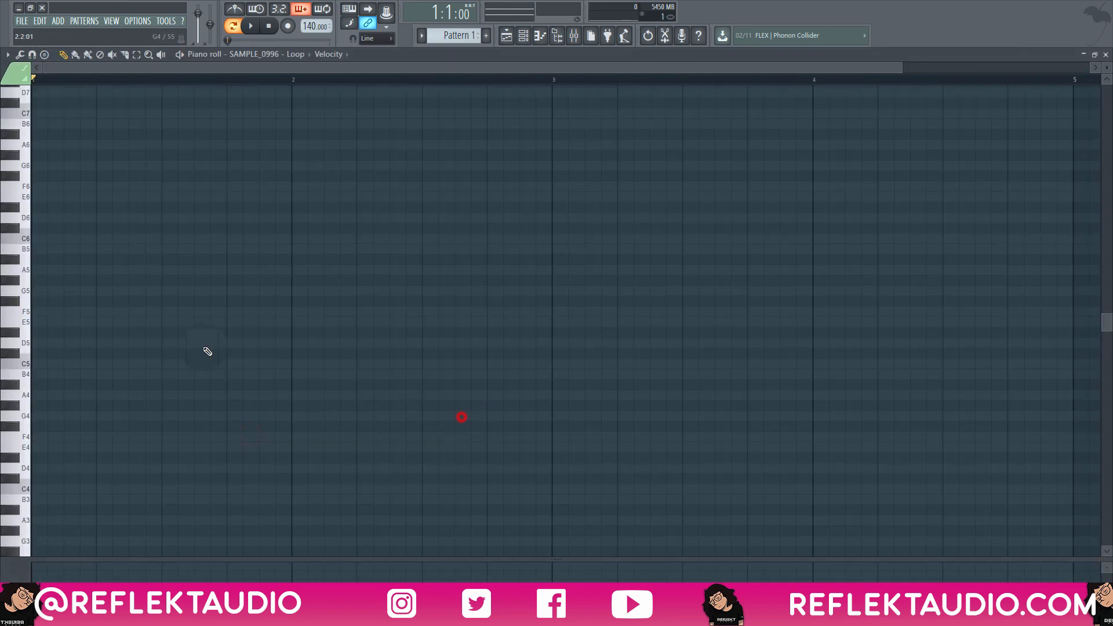
pyautogui.click(56, 365)
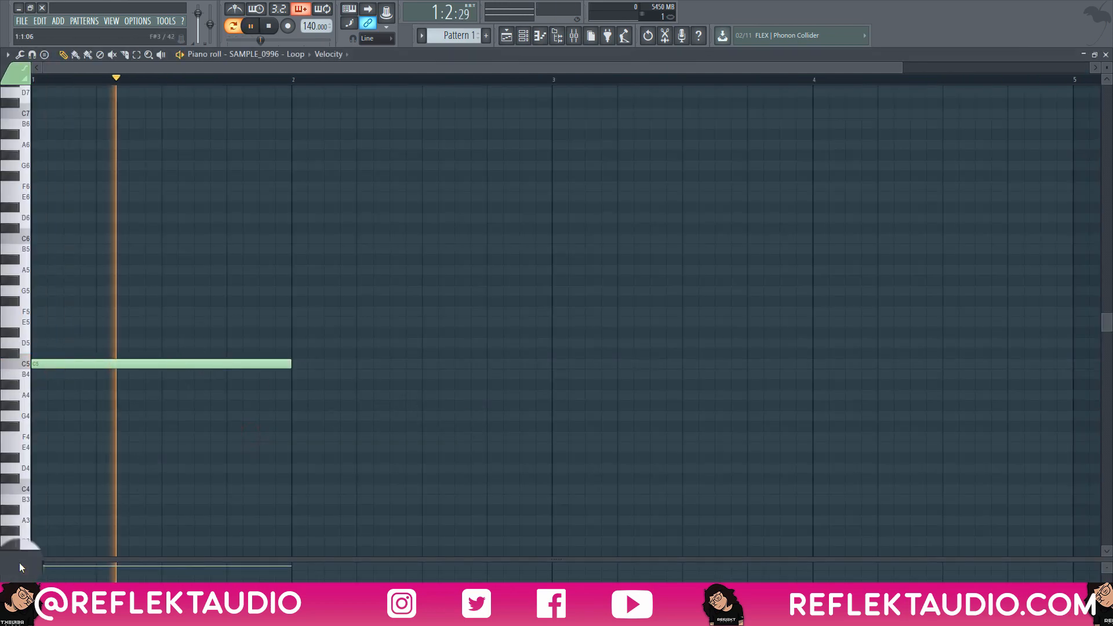
pyautogui.press('space')
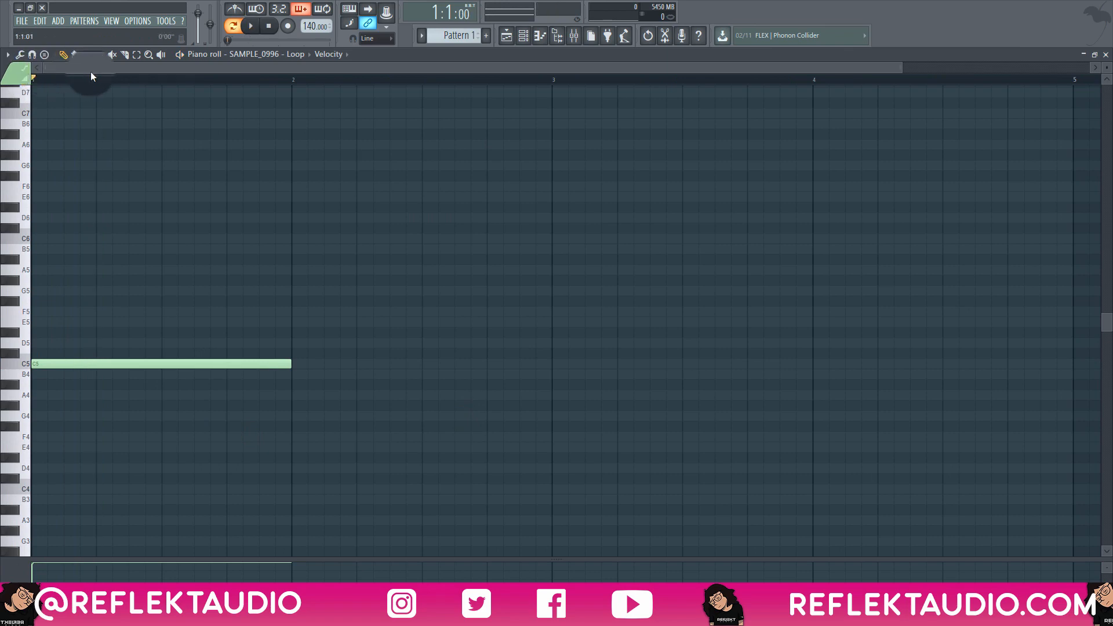
pyautogui.press('space')
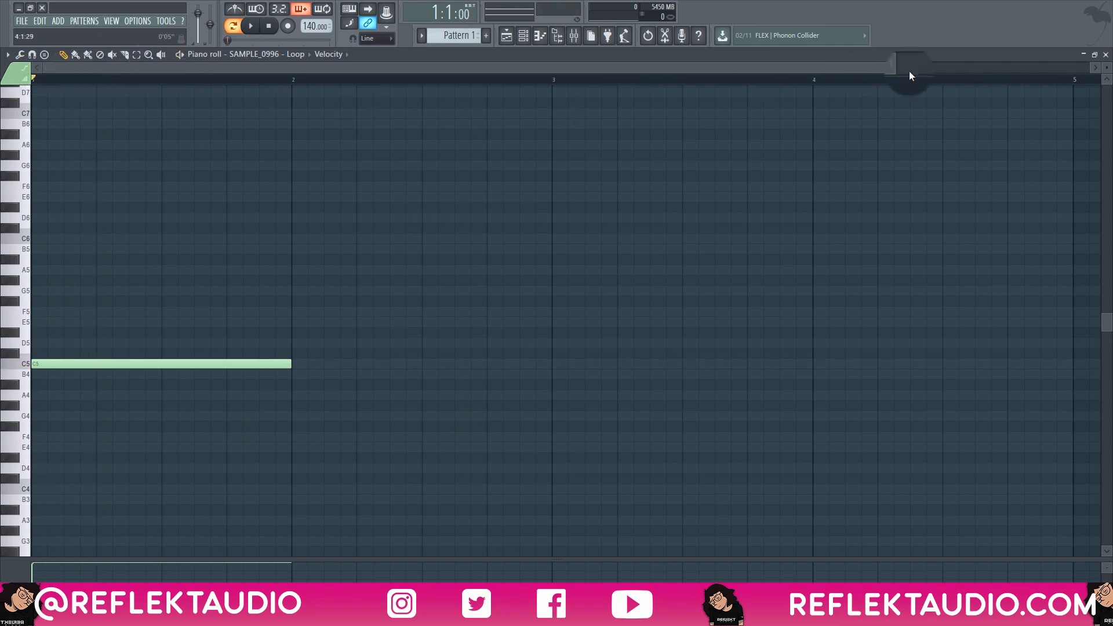
pyautogui.click(1104, 55)
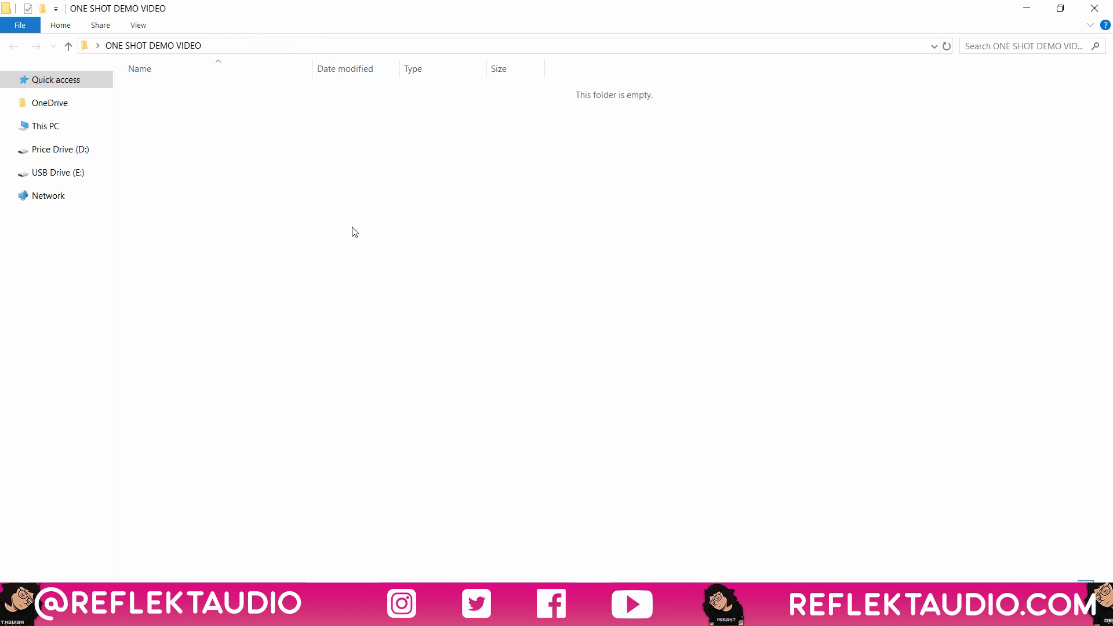
# Create a folder named RAW ONE SHOTS inside the ONE SHOT DEMO VIDEO folder in File Explorer.
pyautogui.rightClick(204, 163)
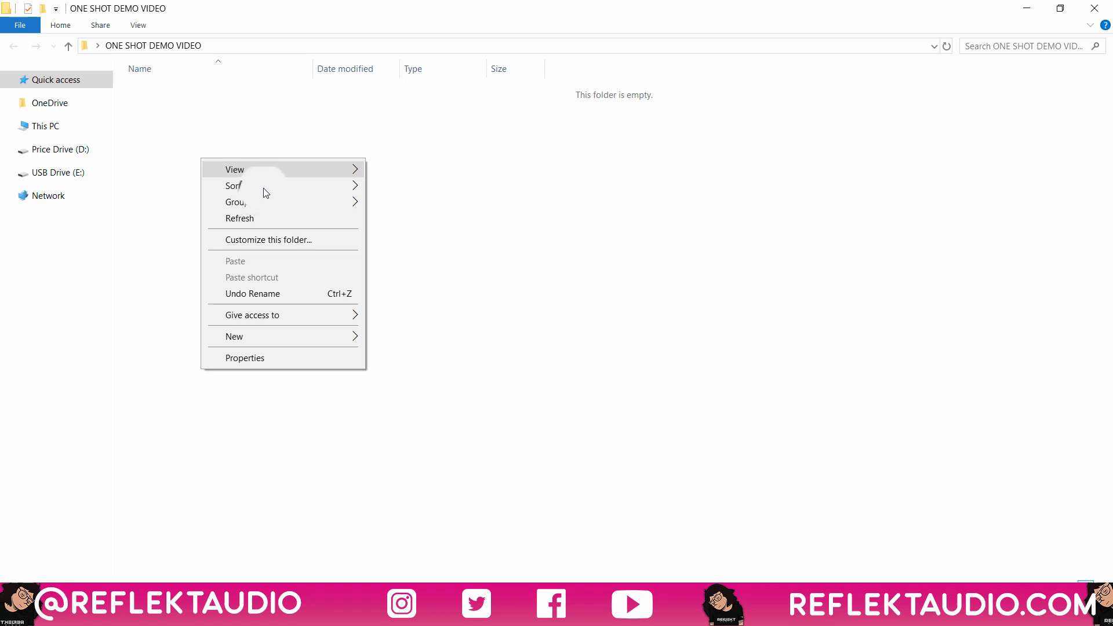
pyautogui.click(303, 335)
pyautogui.click(392, 341)
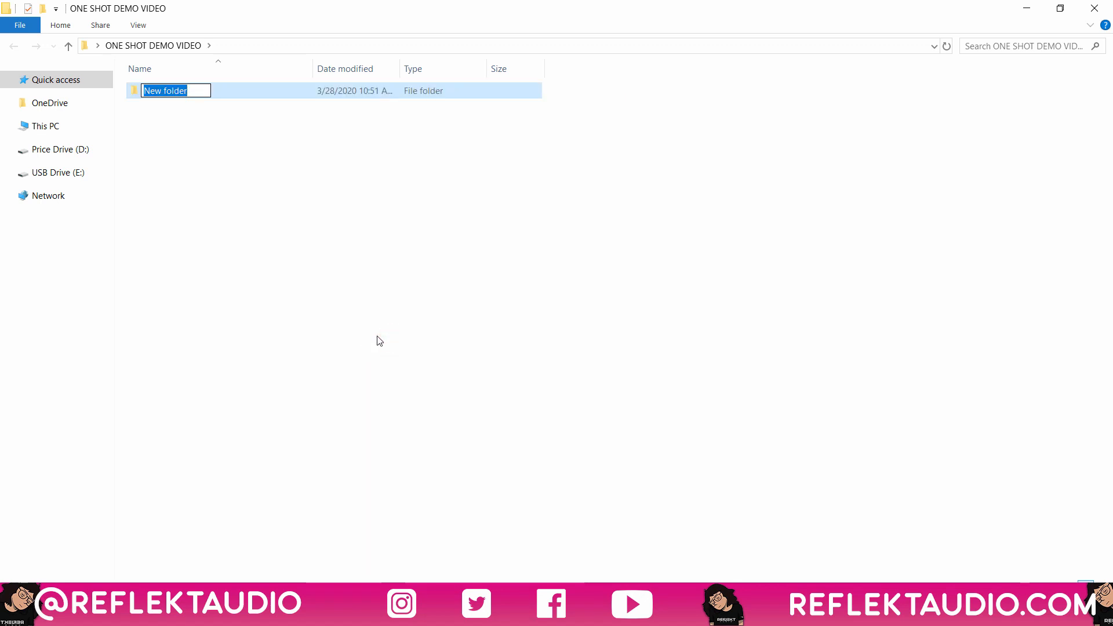
pyautogui.write('rAW')
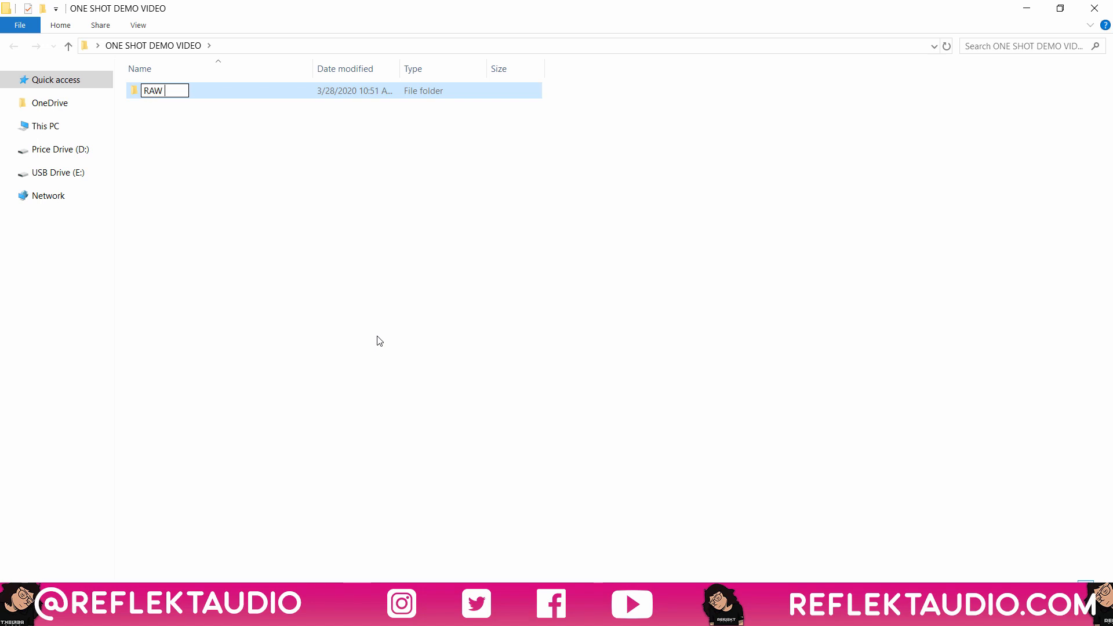
pyautogui.press('Return')
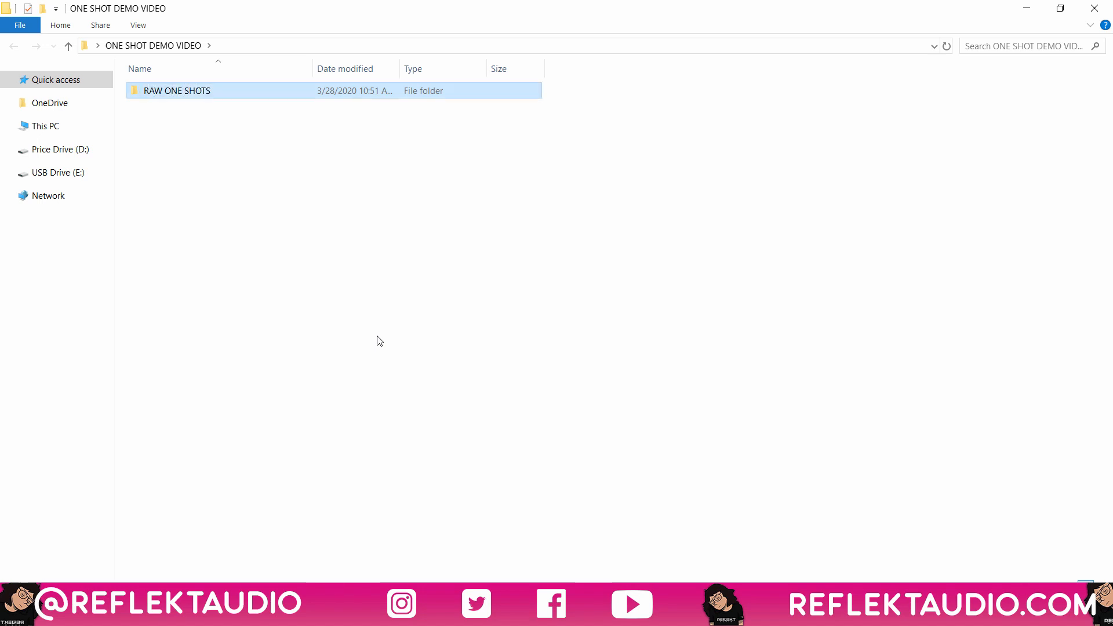
# Create a second folder named PROCESSED ONE SHOTS and sort the folders by name in descending order.
pyautogui.rightClick(340, 232)
pyautogui.click(387, 411)
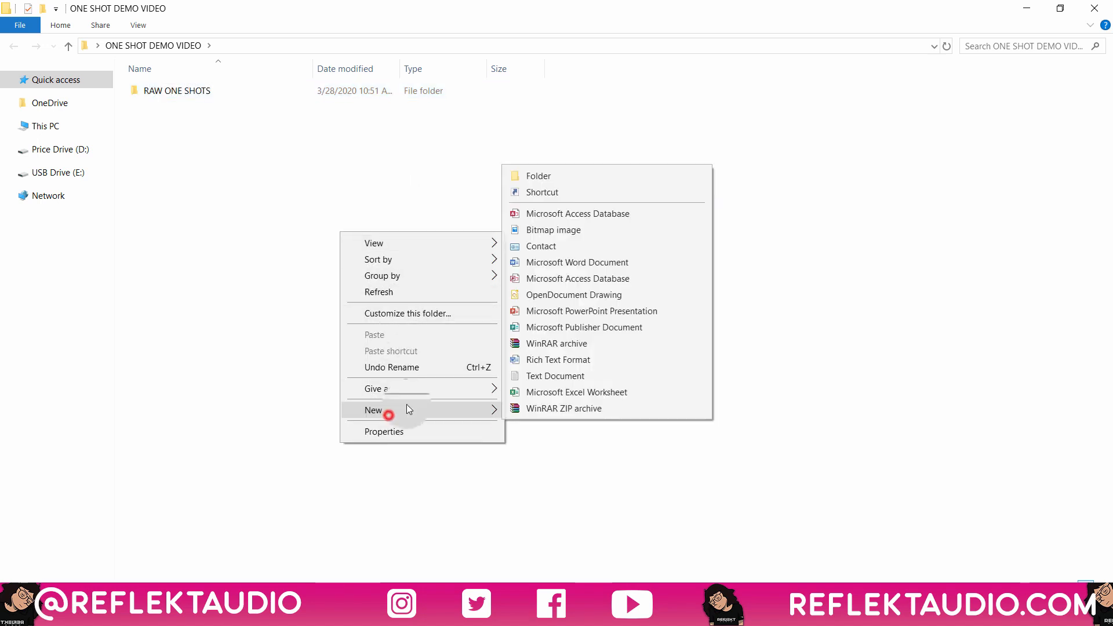
pyautogui.click(537, 175)
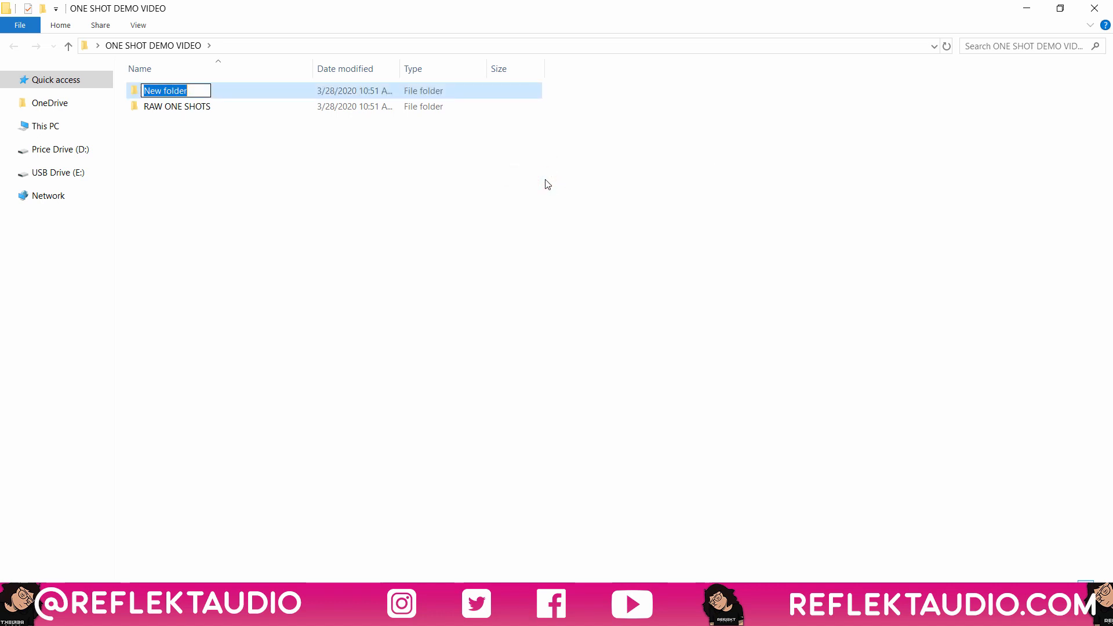
pyautogui.write('PROCESSED ONE')
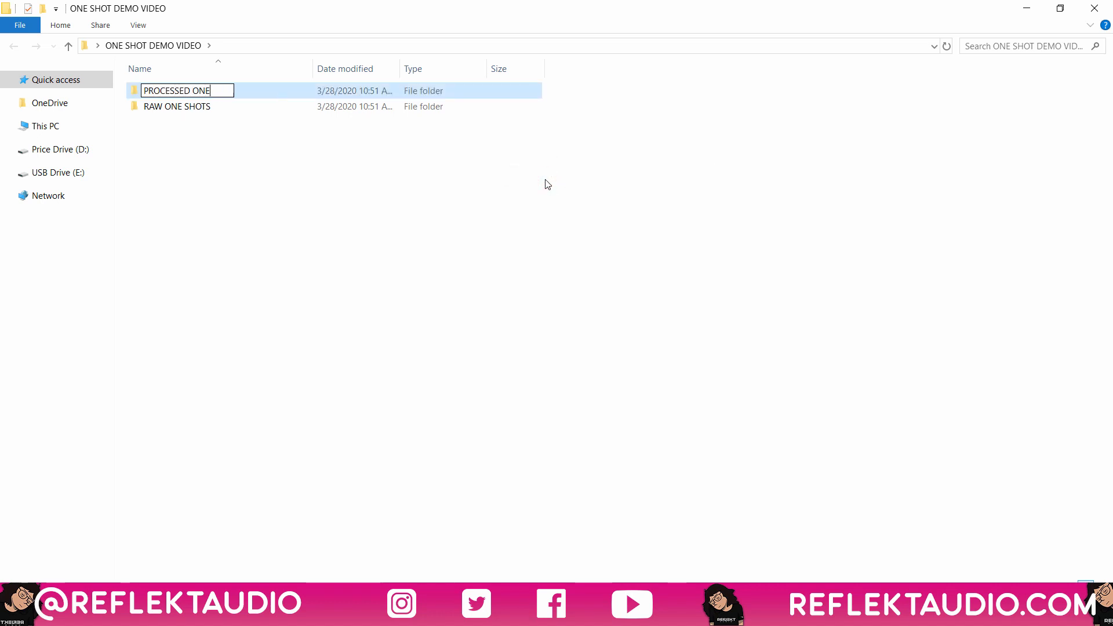
pyautogui.write(' SHOTS')
pyautogui.click(179, 71)
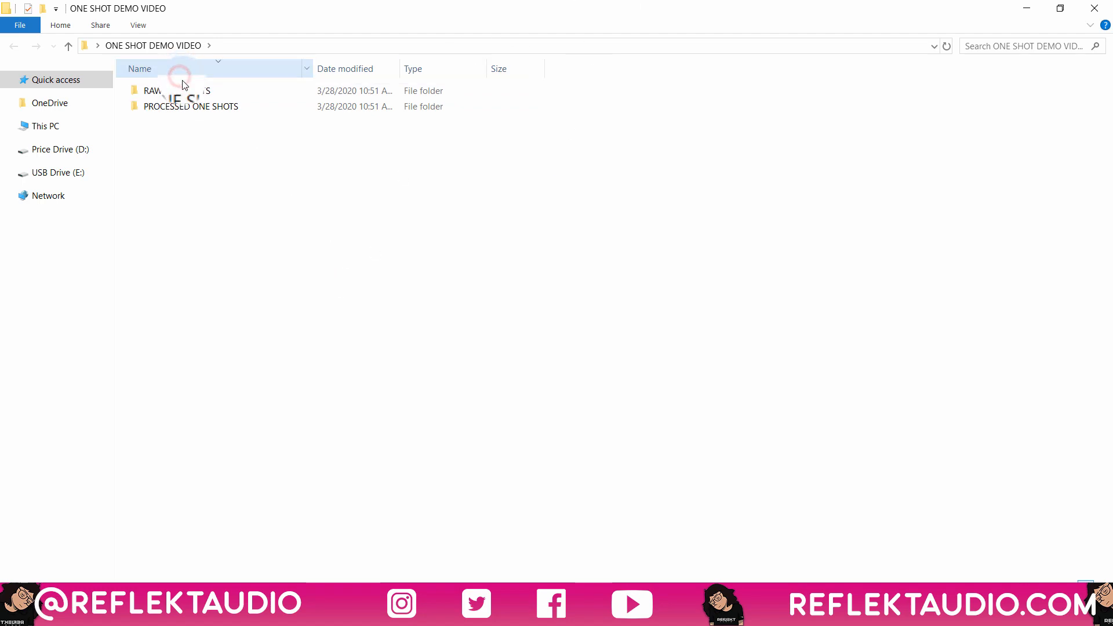
# Return to FL Studio and play back the pattern with the one-shot.
pyautogui.click(1026, 9)
pyautogui.click(517, 391)
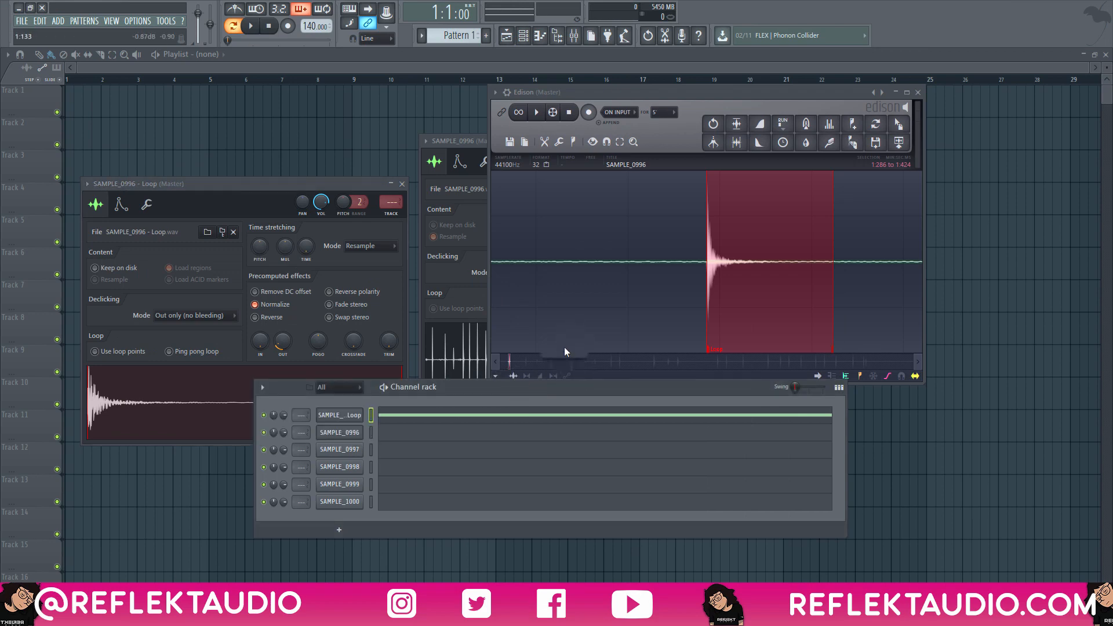
pyautogui.press('space')
pyautogui.press('space')
pyautogui.press('space')
pyautogui.press('space')
pyautogui.press('space')
# Export the one-shot as a wave file named SOUND into the RAW ONE SHOTS folder of ONE SHOT DEMO VIDEO.
pyautogui.moveTo(516, 371); pyautogui.dragTo(487, 346)
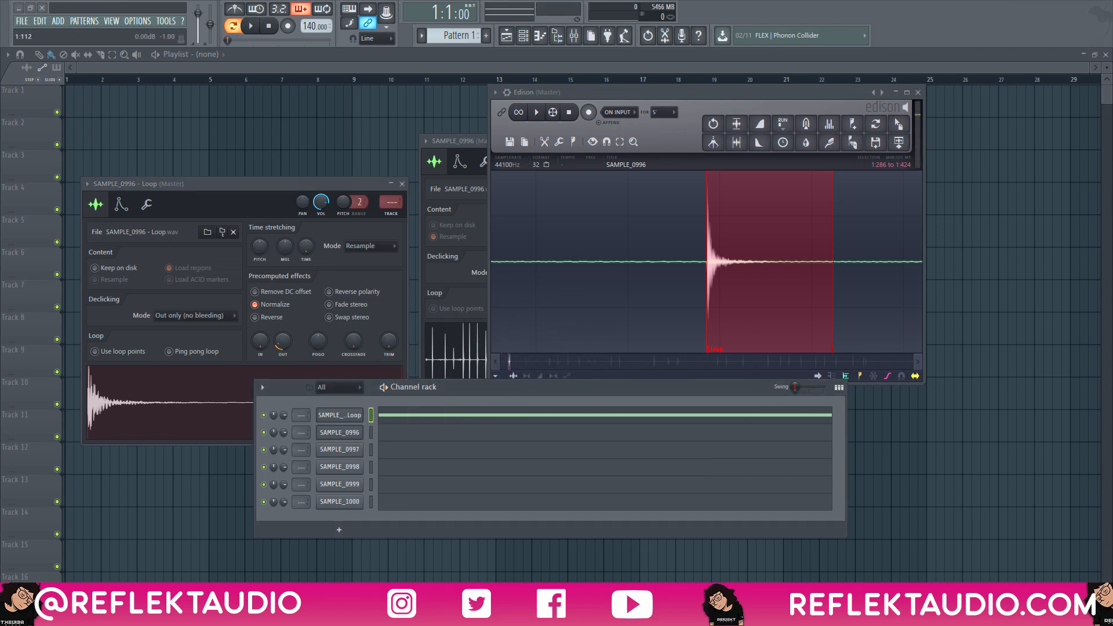
pyautogui.moveTo(0, 174); pyautogui.dragTo(200, 121)
pyautogui.doubleClick(200, 309)
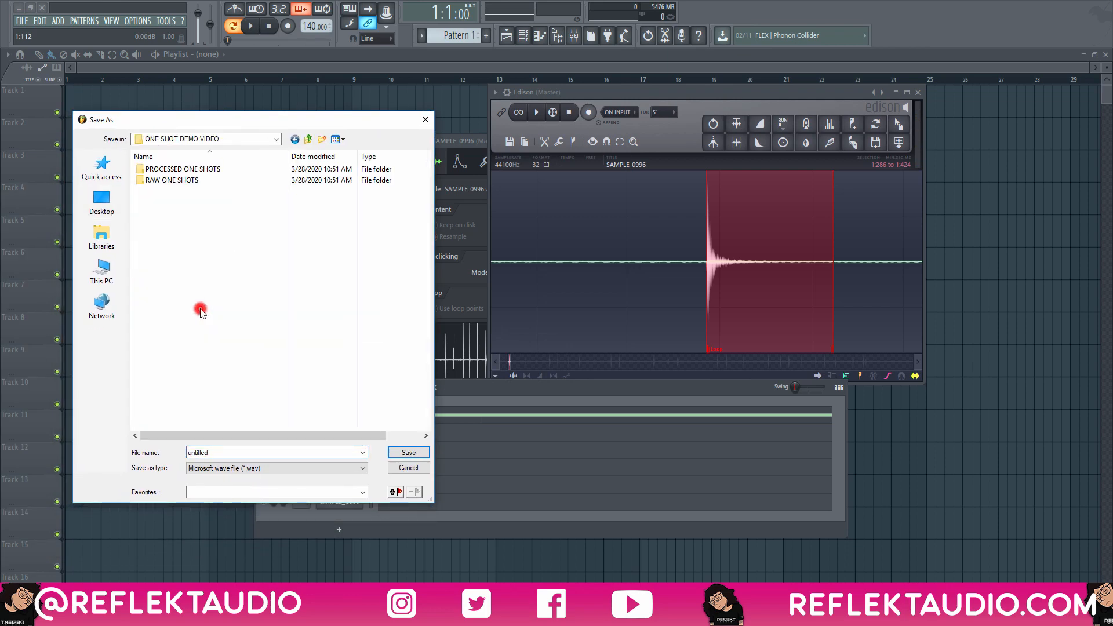
pyautogui.doubleClick(163, 182)
pyautogui.doubleClick(215, 452)
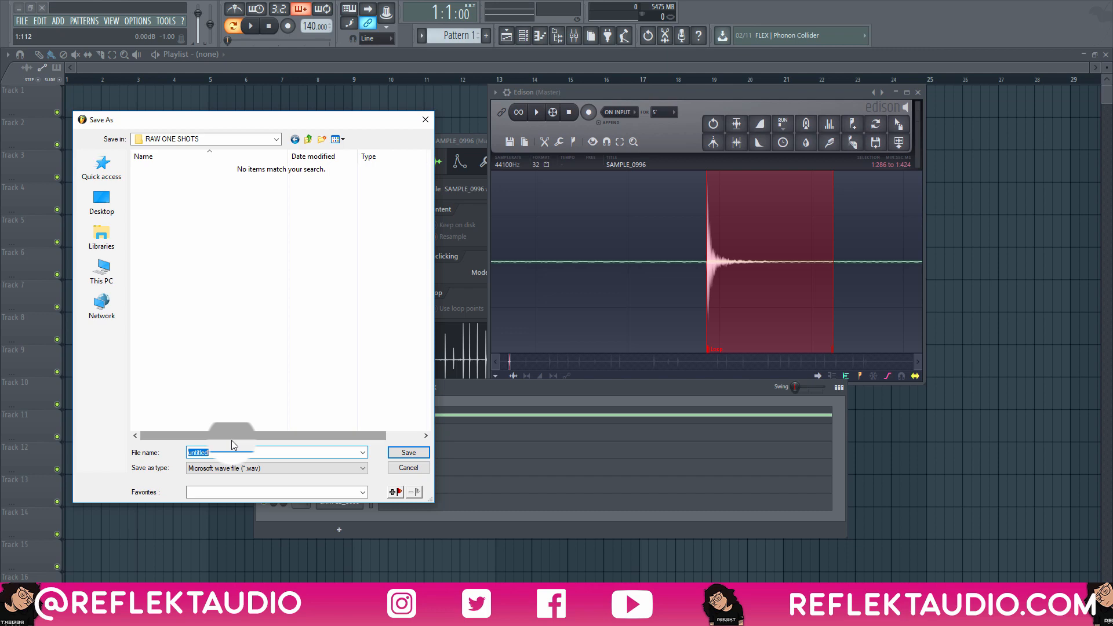
pyautogui.write('SOUND')
pyautogui.press('Return')
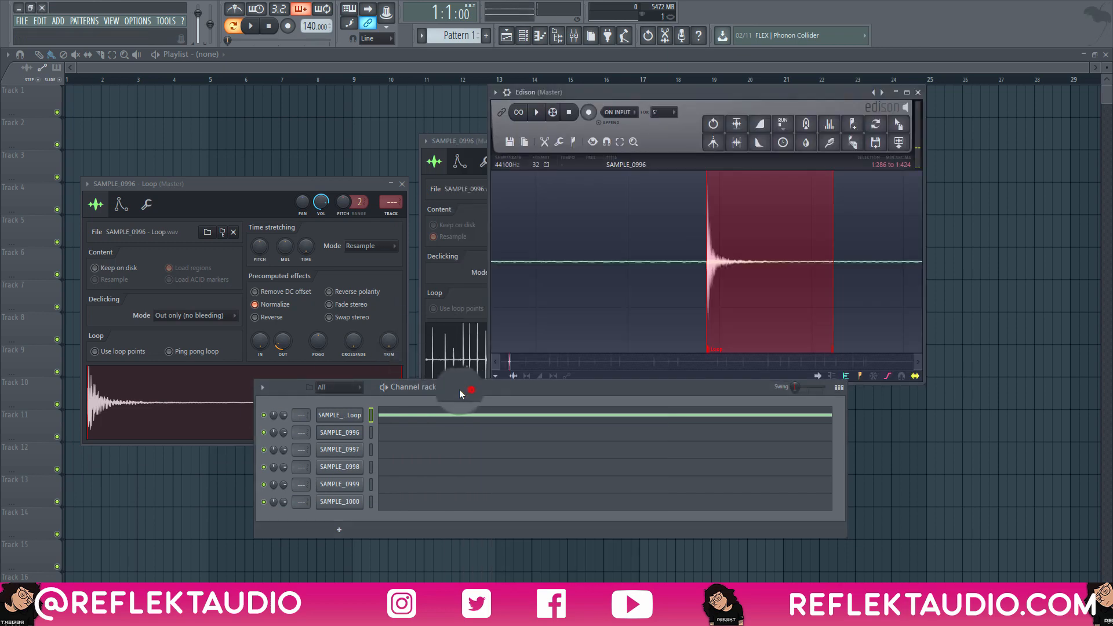
# Move the channel rack lower, clear of the Edison window, and select the recording's hit from 3:674 to 3:819.
pyautogui.moveTo(470, 390); pyautogui.dragTo(445, 400)
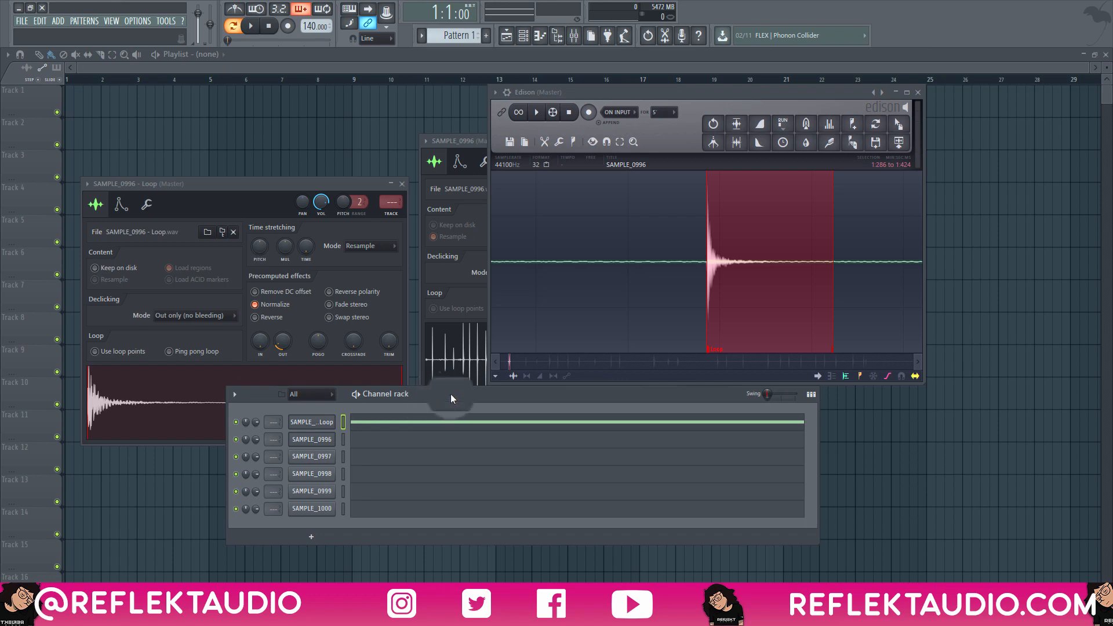
pyautogui.moveTo(529, 393); pyautogui.dragTo(528, 418)
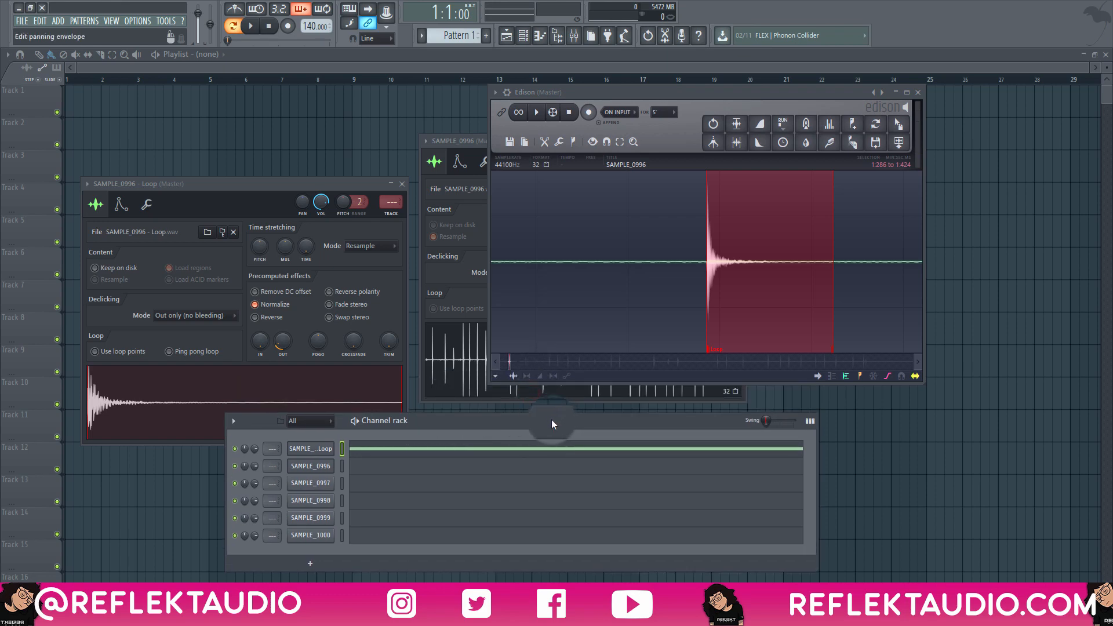
pyautogui.scroll(-3, 777, 256)
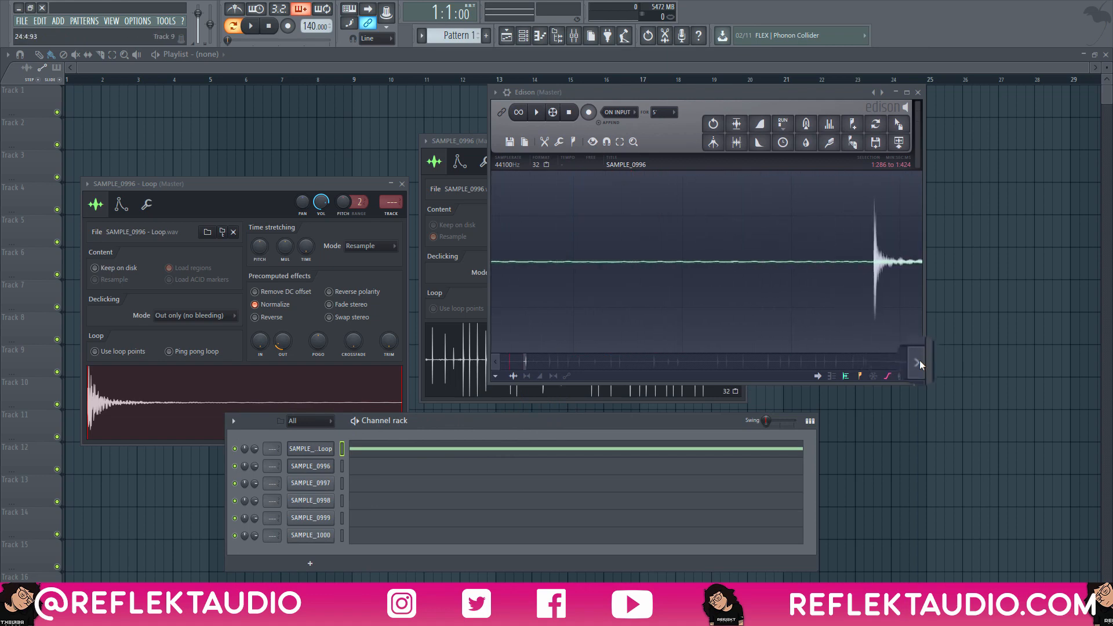
pyautogui.moveTo(710, 252); pyautogui.dragTo(867, 270)
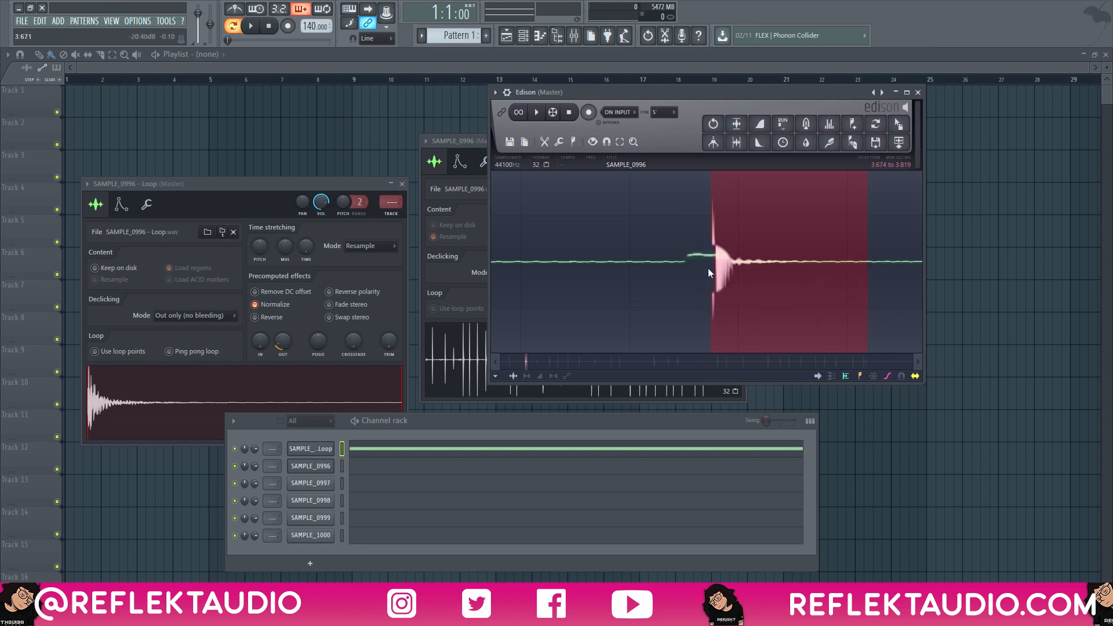
pyautogui.scroll(-5, 707, 272)
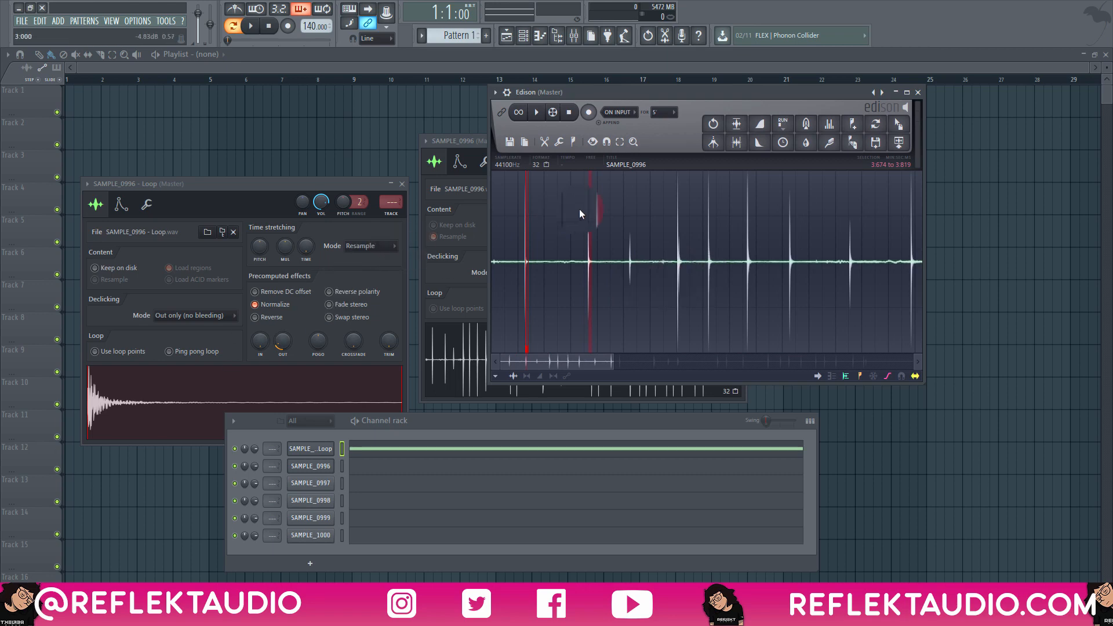
pyautogui.scroll(8, 580, 213)
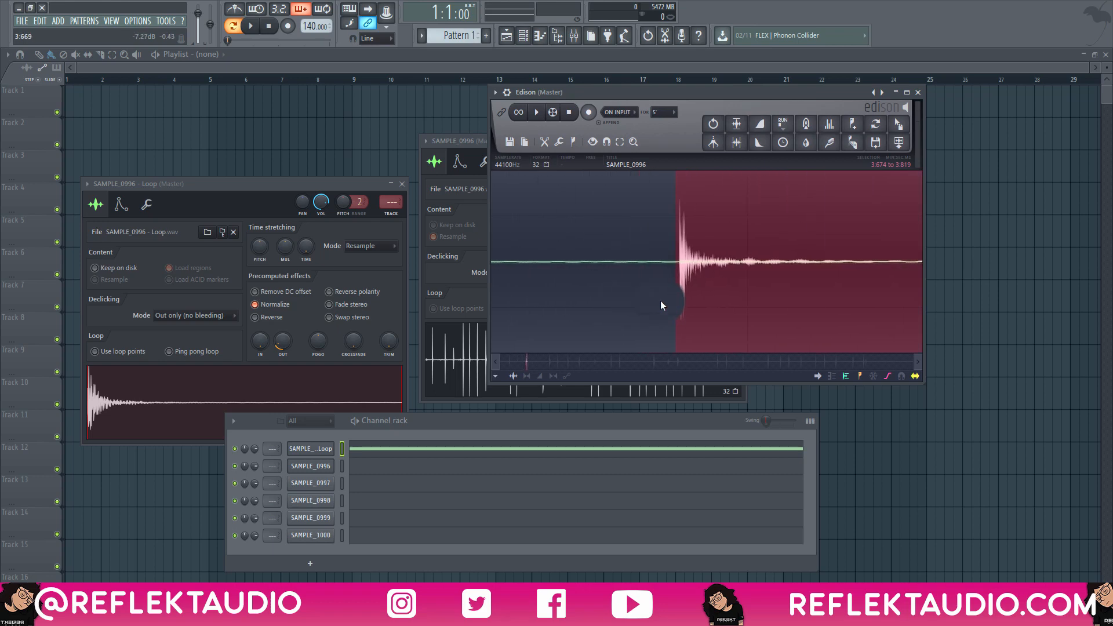
pyautogui.scroll(-3, 679, 294)
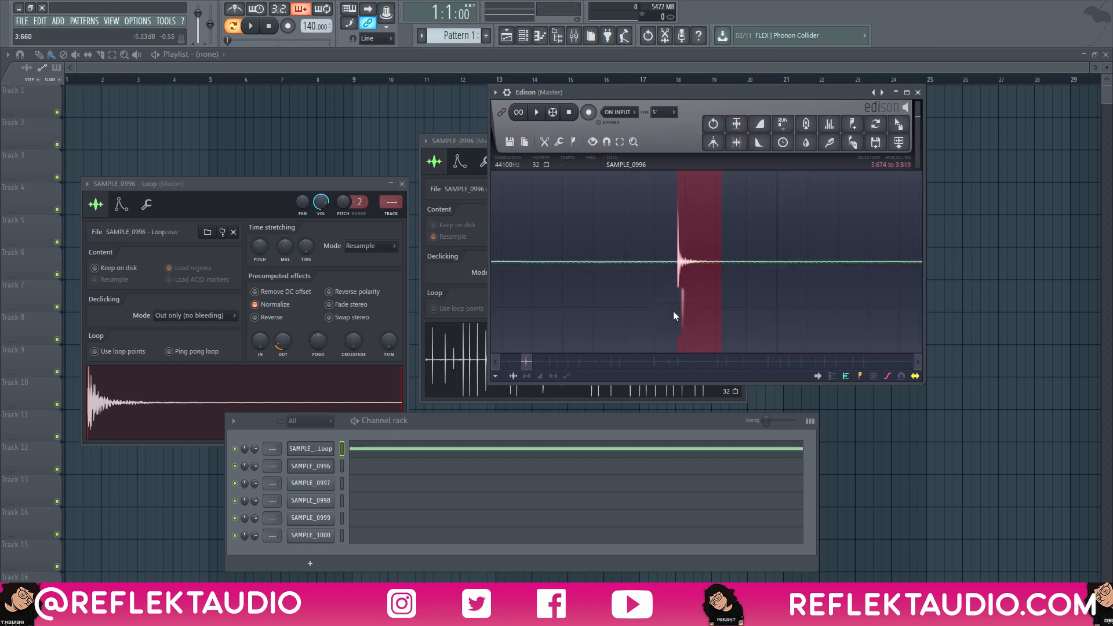
# Select the hit further along the recording from 11:285 to 11:649 and audition it.
pyautogui.scroll(-4, 674, 315)
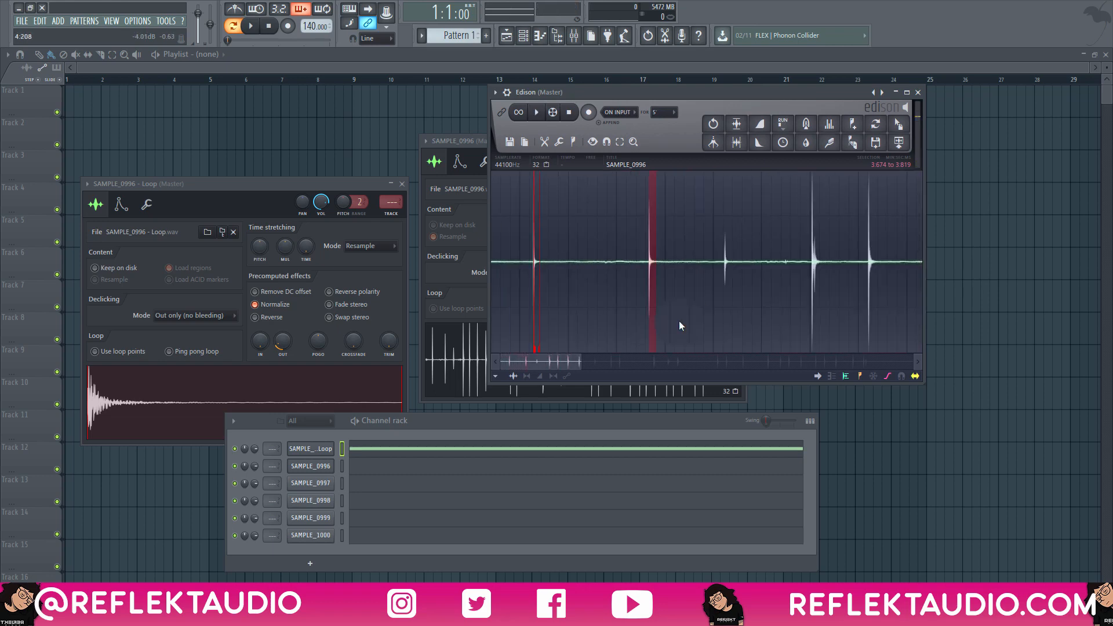
pyautogui.rightClick(734, 259)
pyautogui.scroll(6, 734, 260)
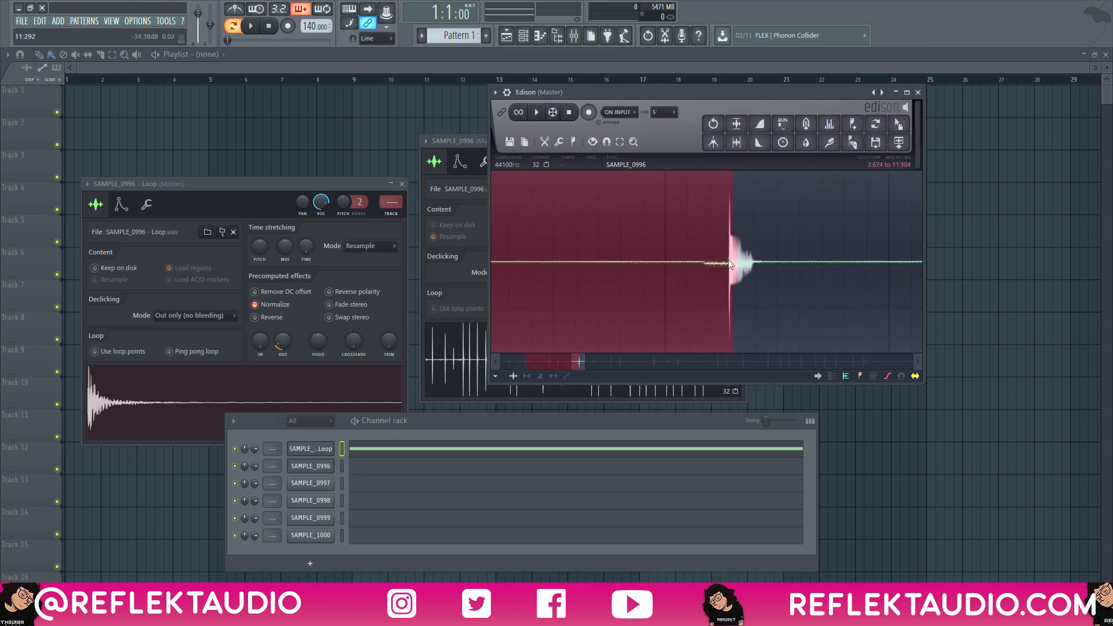
pyautogui.moveTo(726, 260); pyautogui.dragTo(836, 275)
pyautogui.press('space')
pyautogui.scroll(2, 735, 268)
pyautogui.scroll(5, 648, 262)
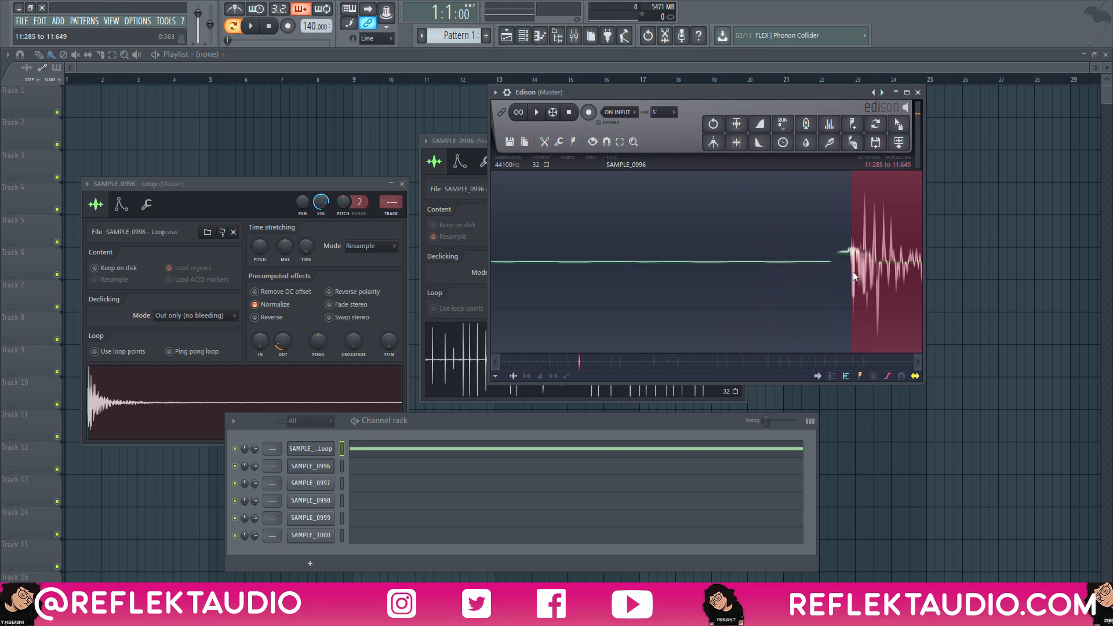
# Check the start of the selected hit, load it into the SAMPLE_0996 loop channel and play it back.
pyautogui.scroll(4, 850, 277)
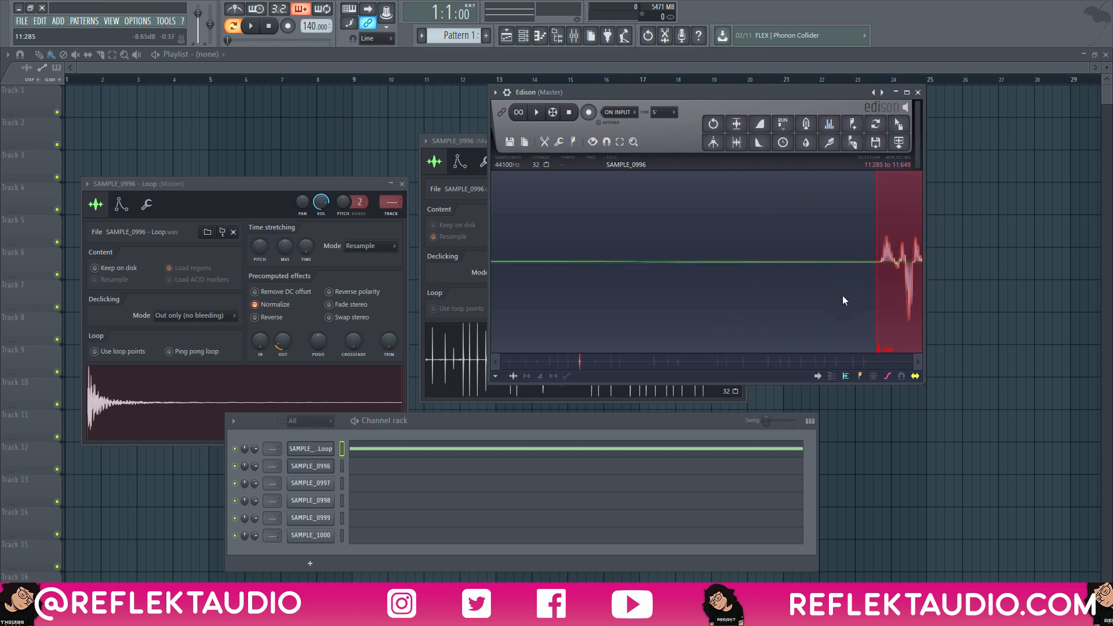
pyautogui.scroll(-5, 842, 300)
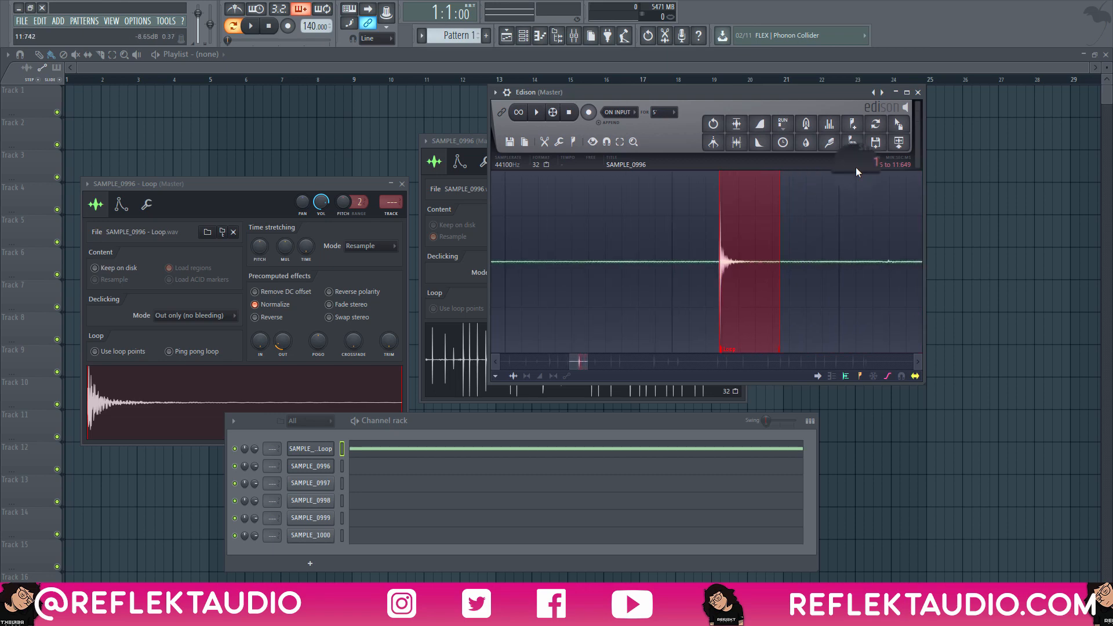
pyautogui.moveTo(898, 124); pyautogui.dragTo(314, 450)
pyautogui.press('space')
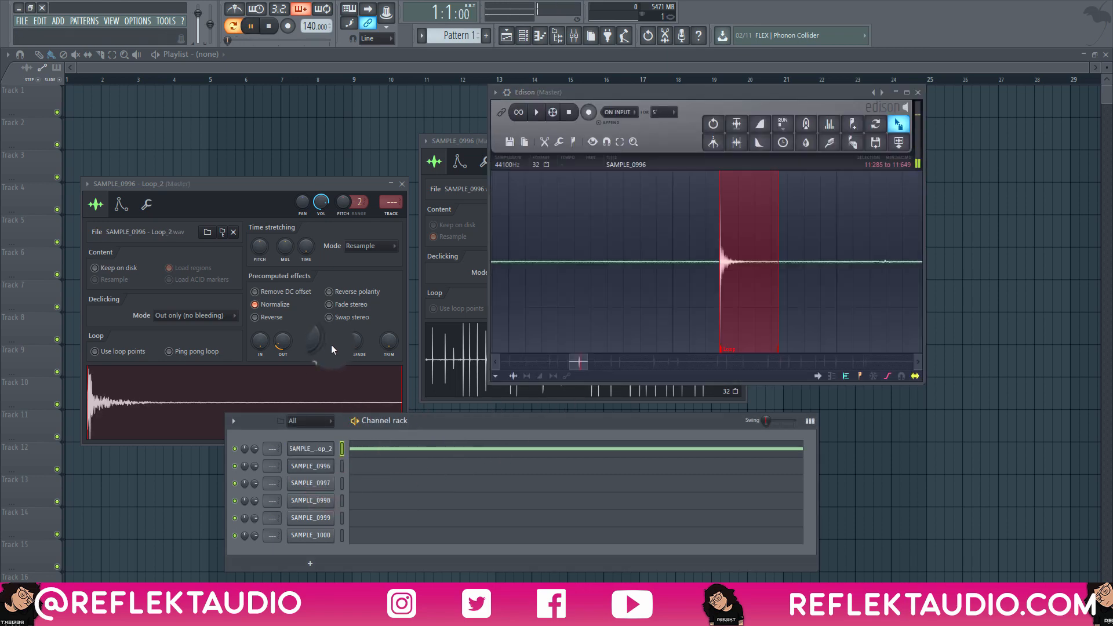
# Export the one-shot as a wave file named SOUND-2 into the RAW ONE SHOTS folder of ONE SHOT DEMO VIDEO.
pyautogui.hotkey('ctrl', 'r')
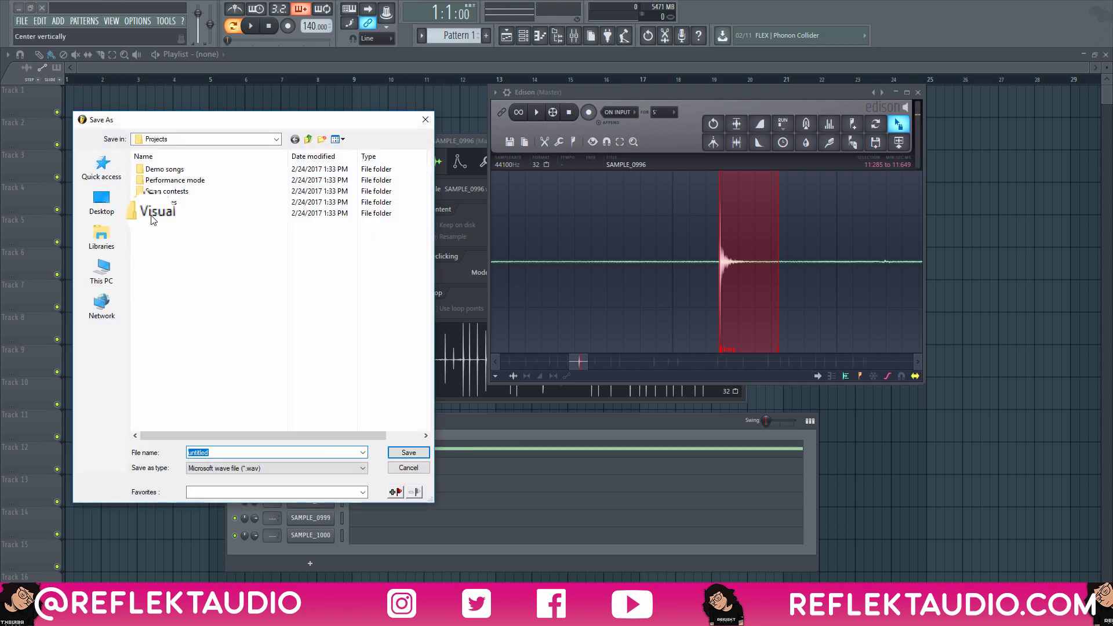
pyautogui.click(101, 203)
pyautogui.doubleClick(186, 318)
pyautogui.click(180, 179)
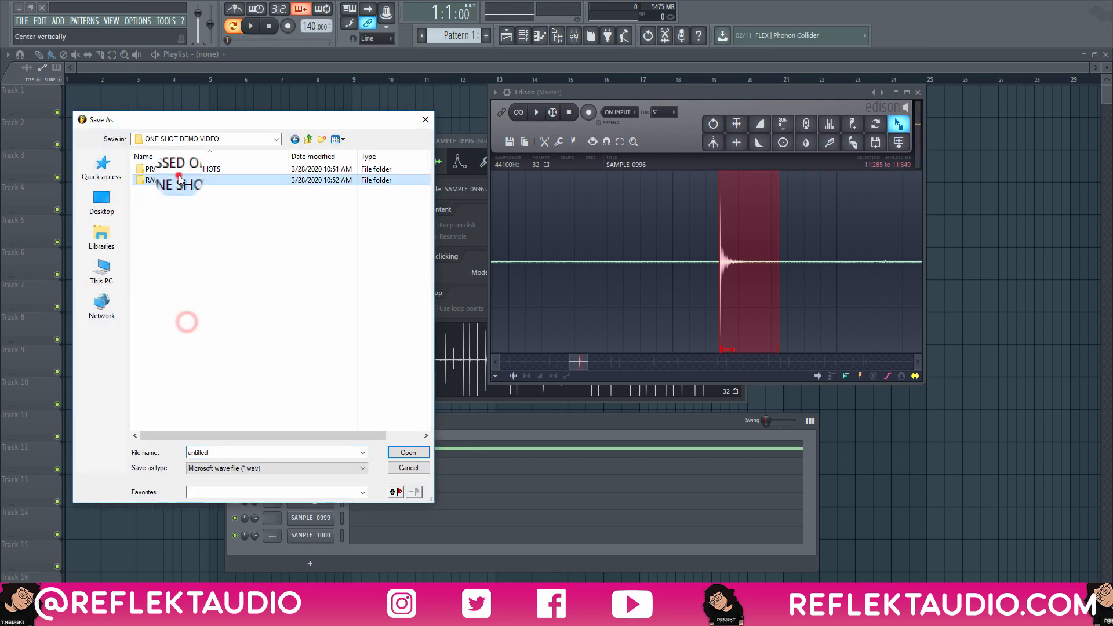
pyautogui.doubleClick(180, 179)
pyautogui.click(154, 169)
pyautogui.click(226, 453)
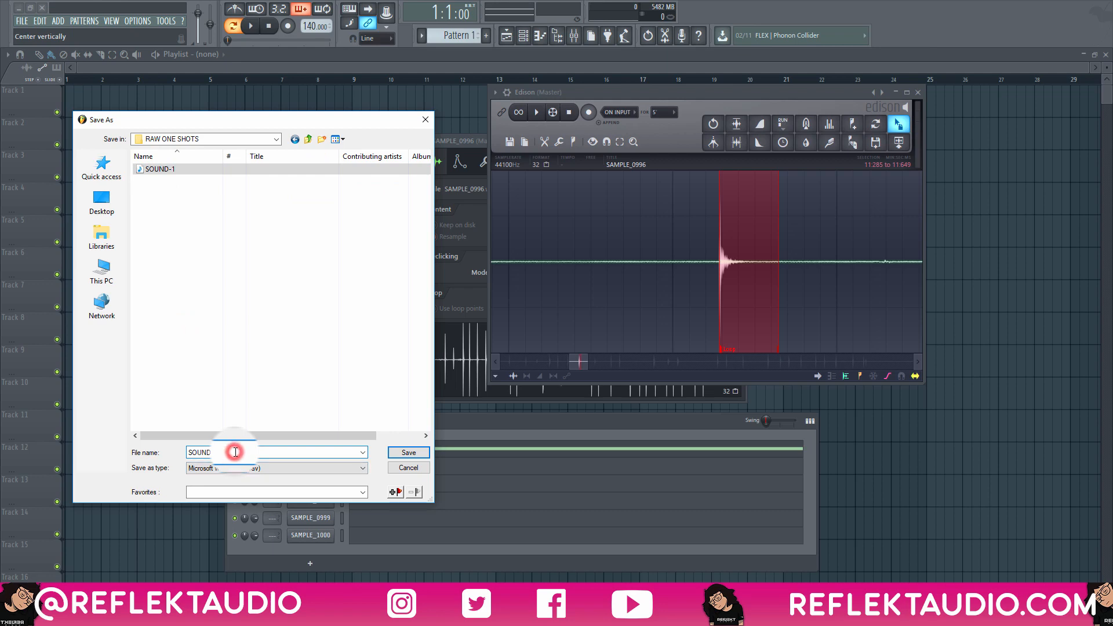
pyautogui.press('Return')
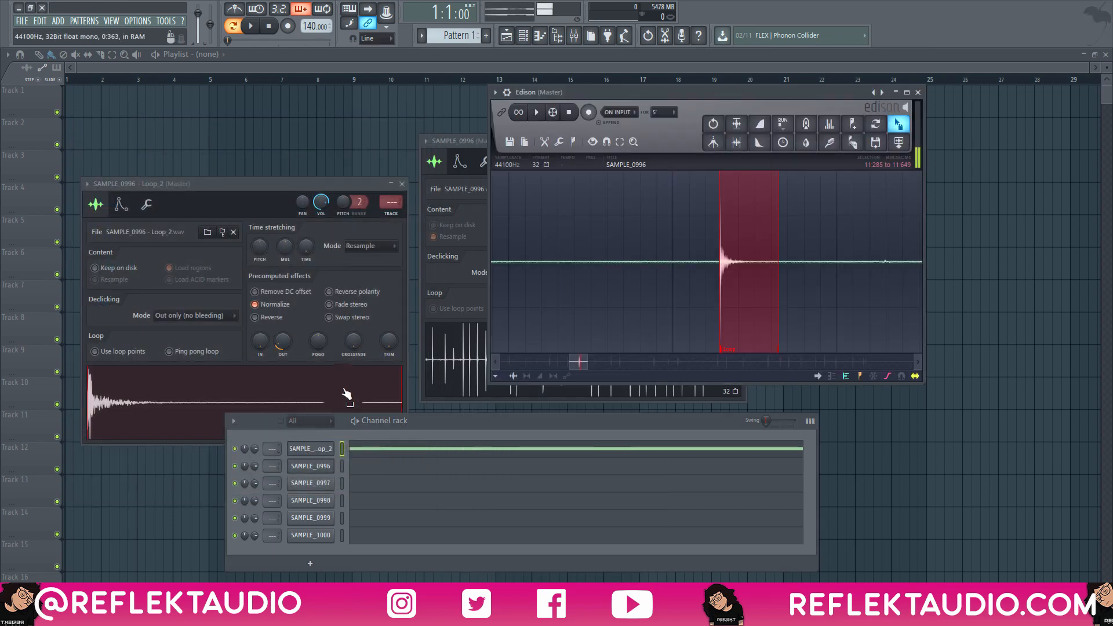
# Select the next hit further along the recording, from 13:557 to 13:835.
pyautogui.scroll(-6, 753, 324)
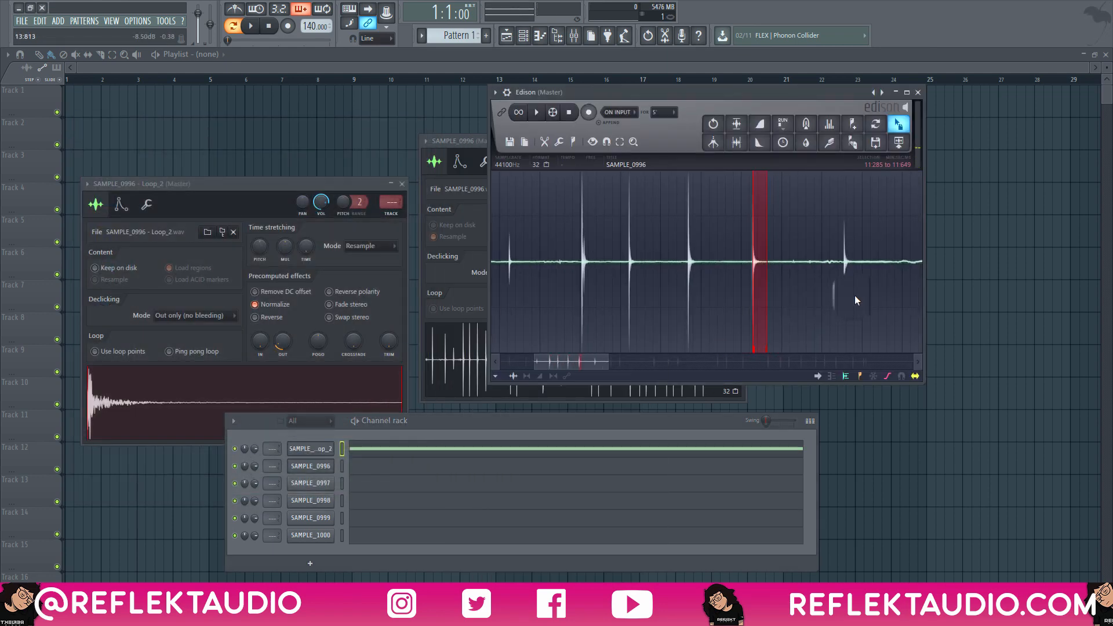
pyautogui.scroll(8, 854, 294)
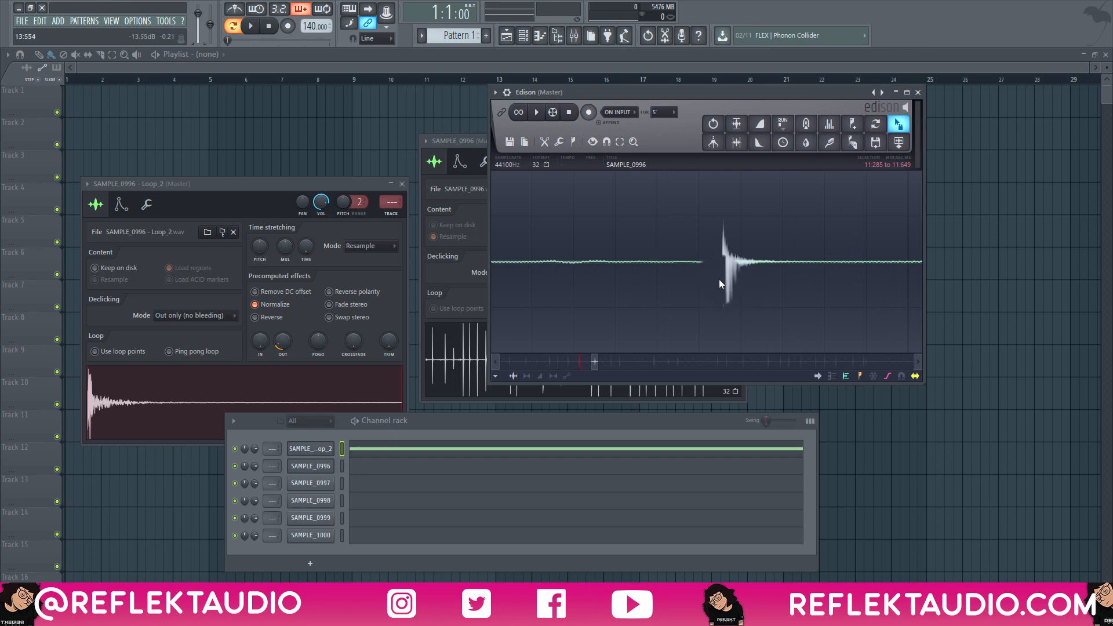
pyautogui.moveTo(780, 260); pyautogui.dragTo(839, 251)
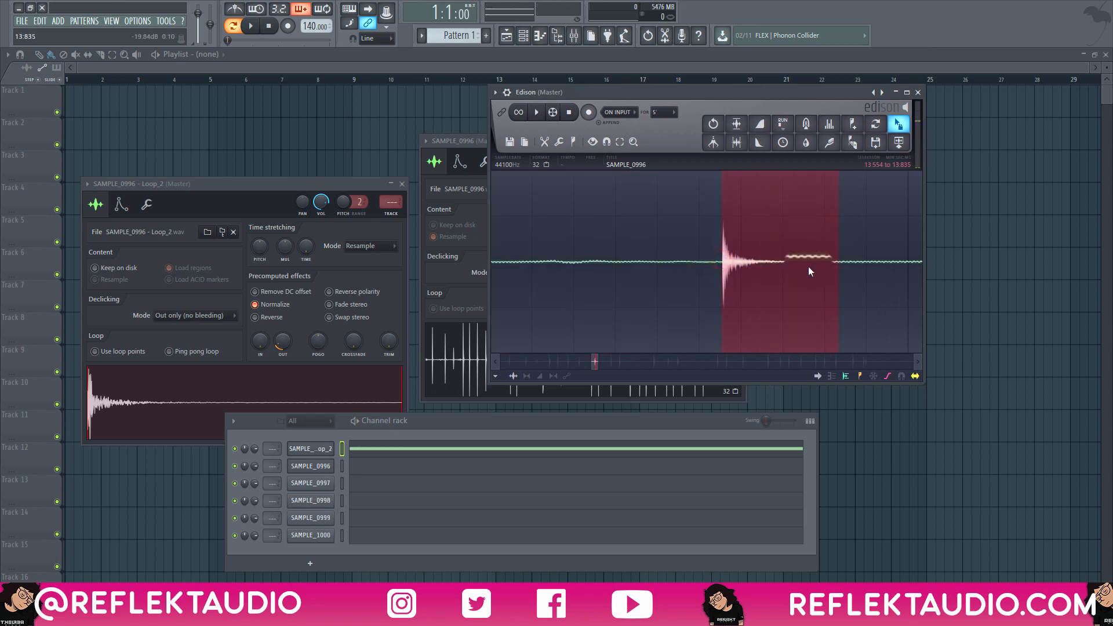
pyautogui.scroll(5, 693, 259)
pyautogui.scroll(3, 848, 272)
pyautogui.rightClick(890, 272)
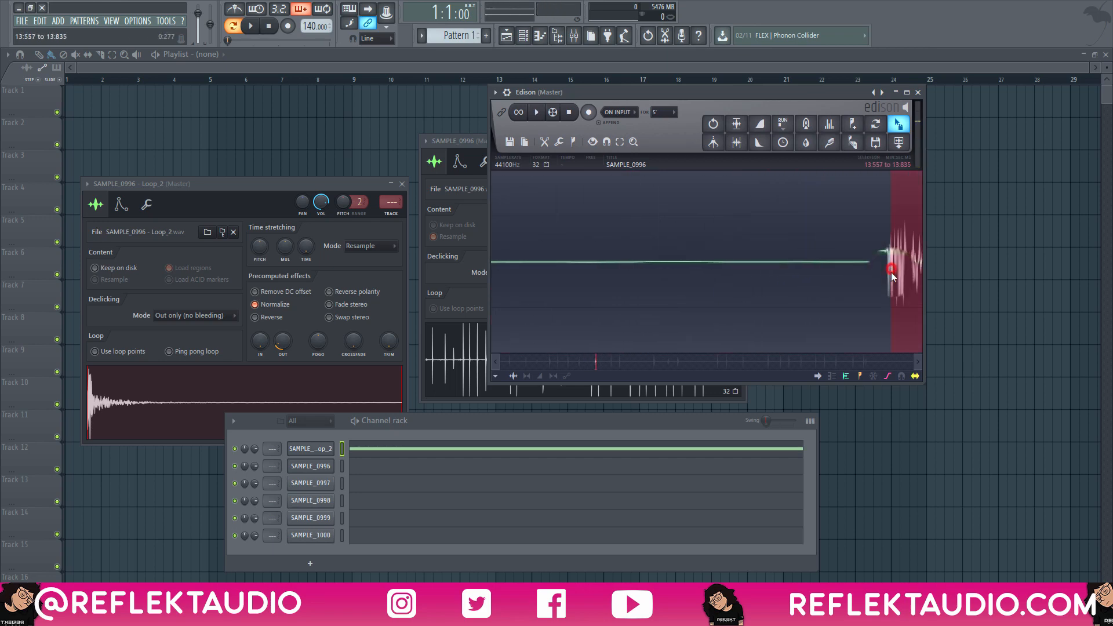
# Inspect the selection's start up close, load the hit into the SAMPLE_0996 loop channel and audition it.
pyautogui.scroll(4, 885, 275)
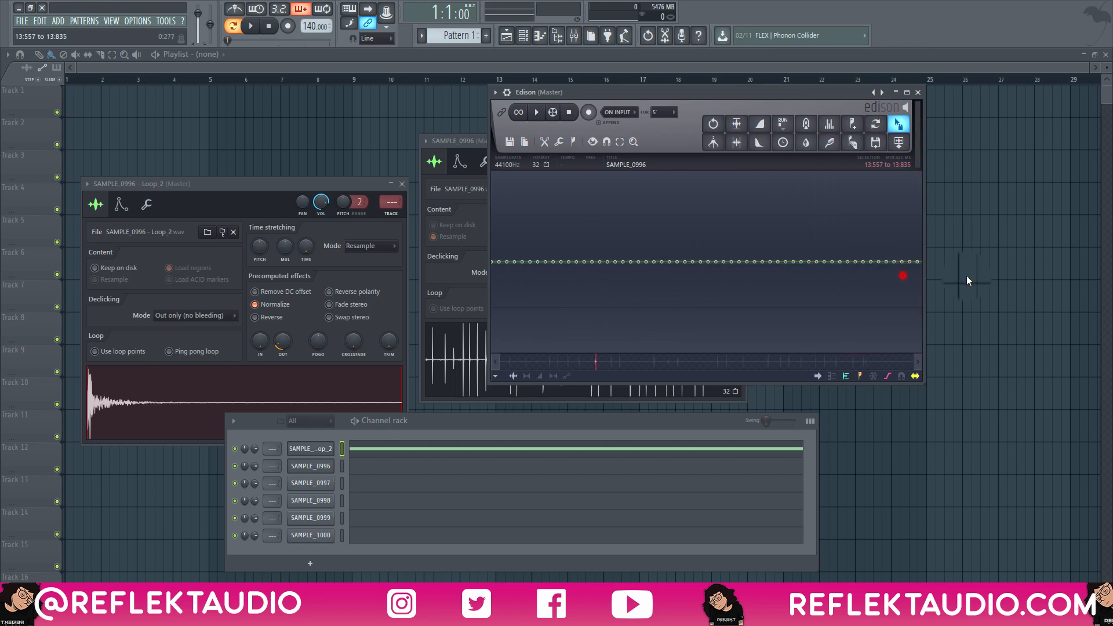
pyautogui.rightClick(797, 262)
pyautogui.scroll(-5, 795, 264)
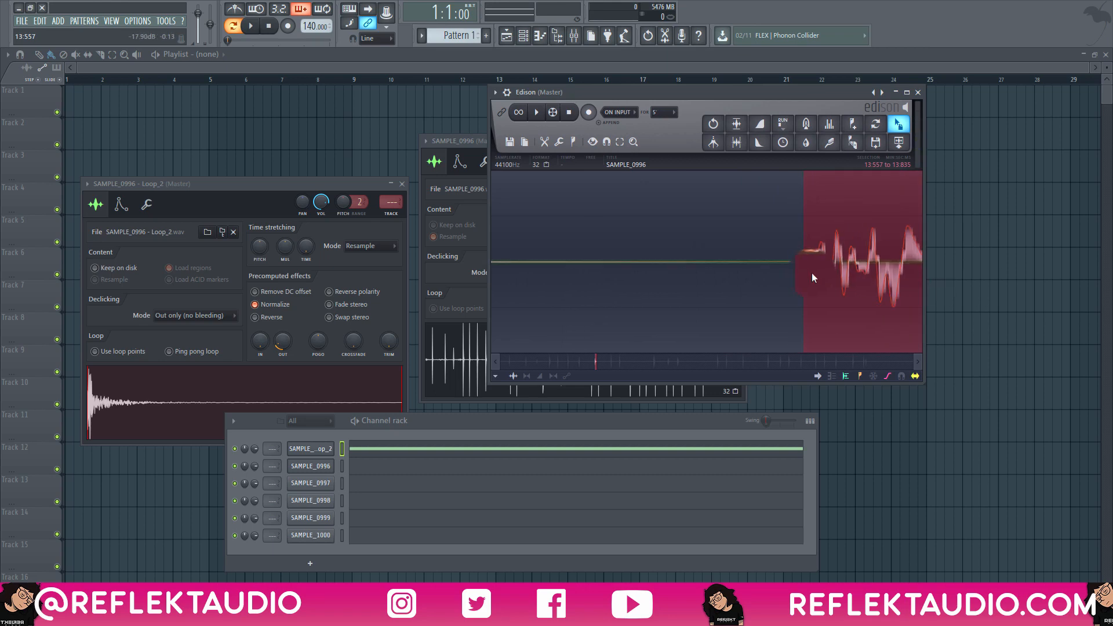
pyautogui.scroll(-3, 805, 278)
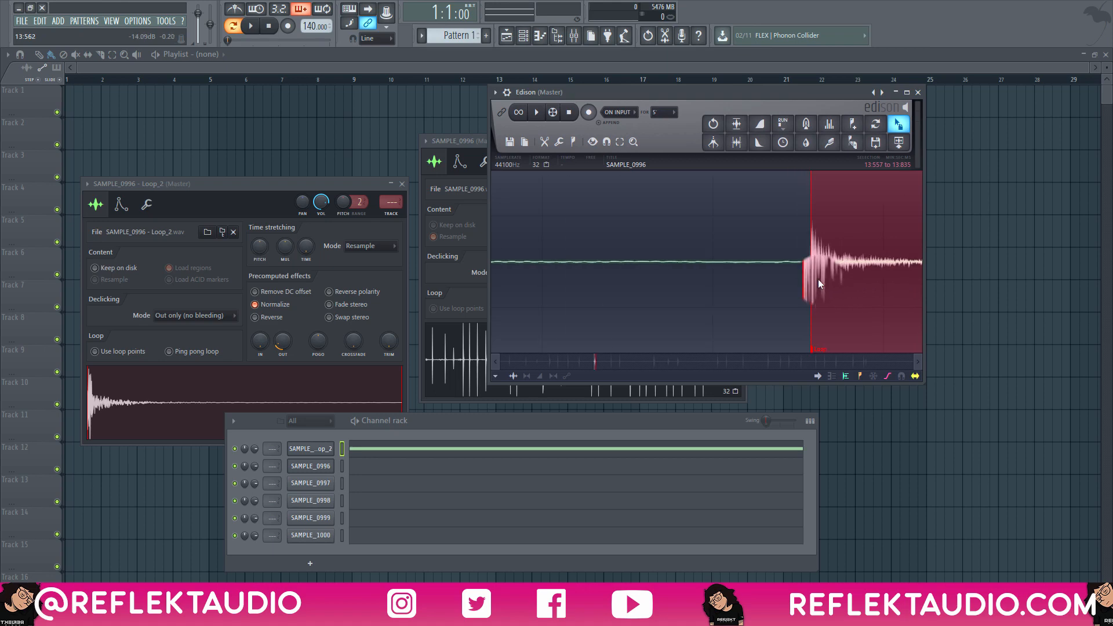
pyautogui.moveTo(898, 124); pyautogui.dragTo(313, 455)
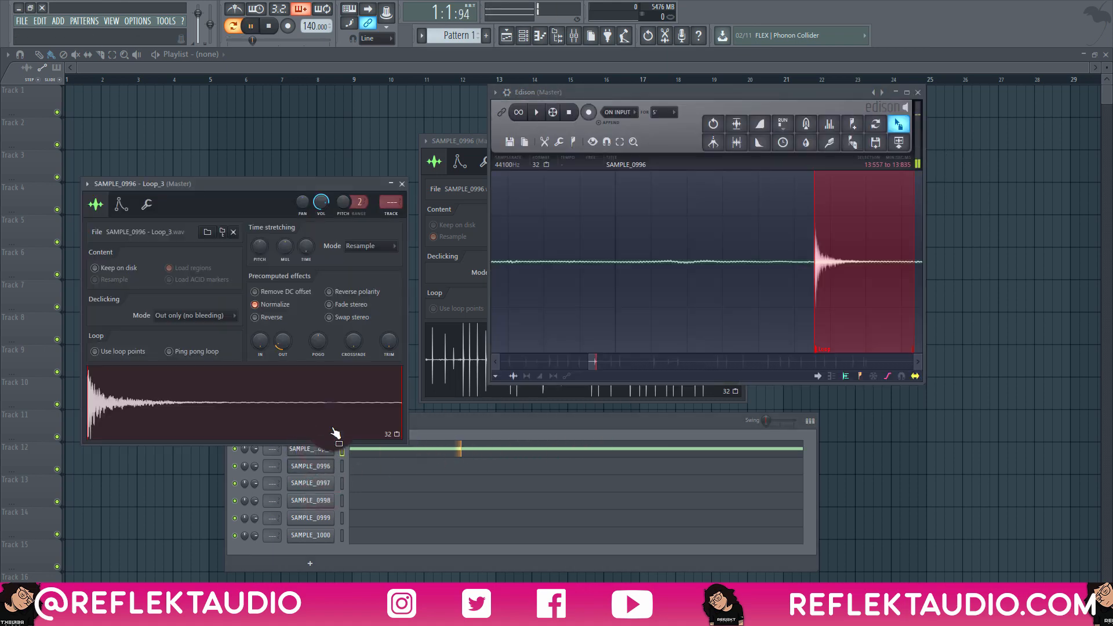
pyautogui.press('space')
# Export the one-shot as a wave file named SOUND-3 into the RAW ONE SHOTS folder of ONE SHOT DEMO VIDEO.
pyautogui.rightClick(309, 374)
pyautogui.click(109, 197)
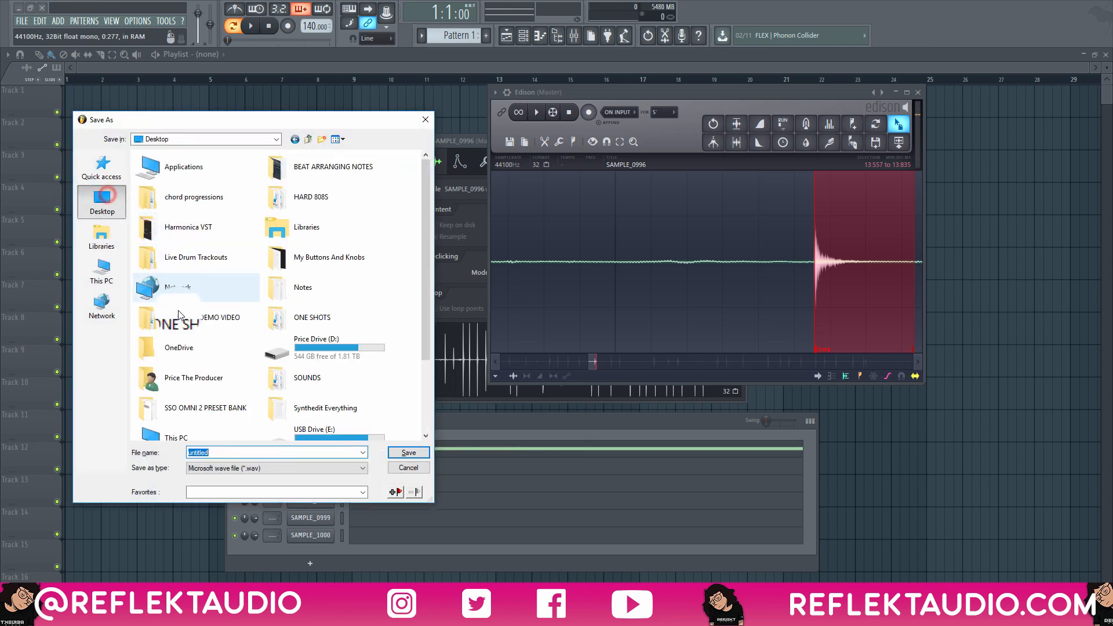
pyautogui.click(191, 306)
pyautogui.doubleClick(191, 307)
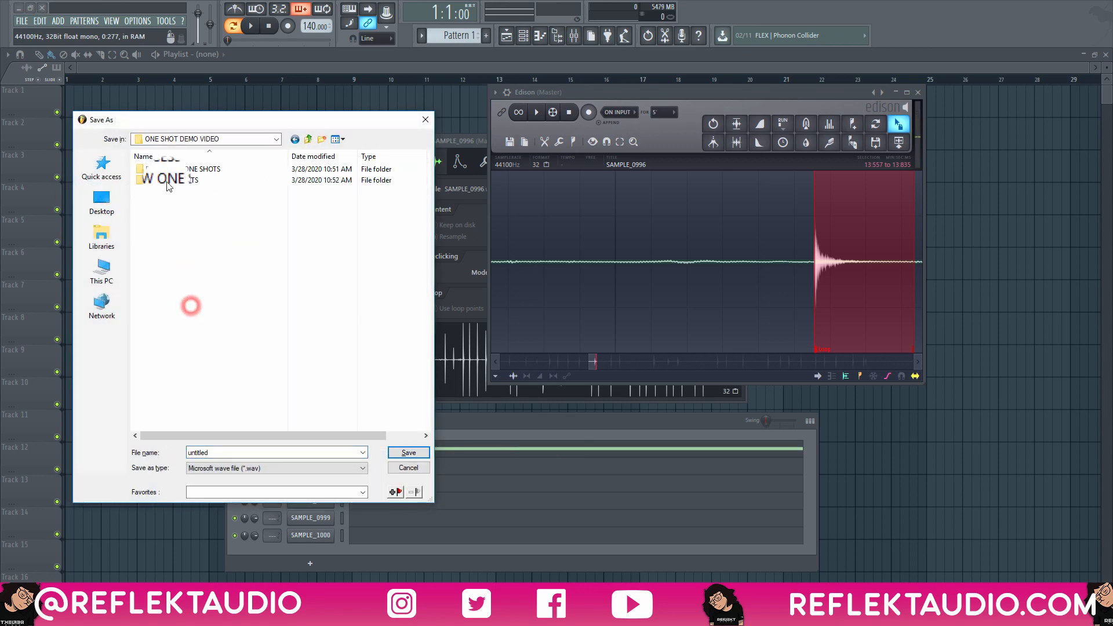
pyautogui.doubleClick(155, 179)
pyautogui.click(161, 181)
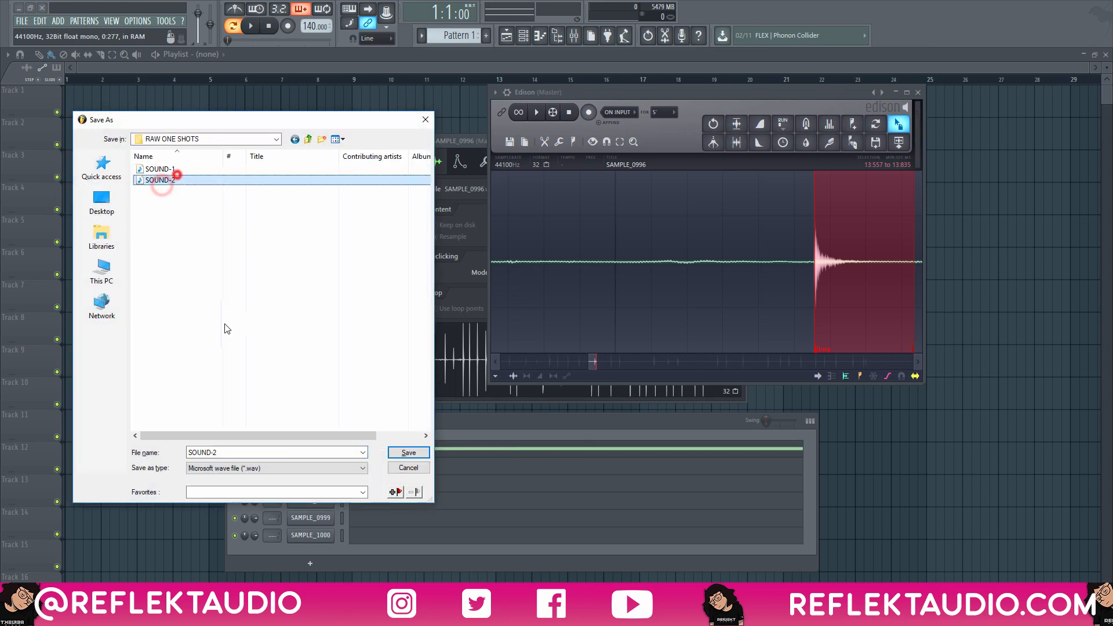
pyautogui.click(232, 454)
pyautogui.press('BackSpace')
pyautogui.write('3')
pyautogui.press('Return')
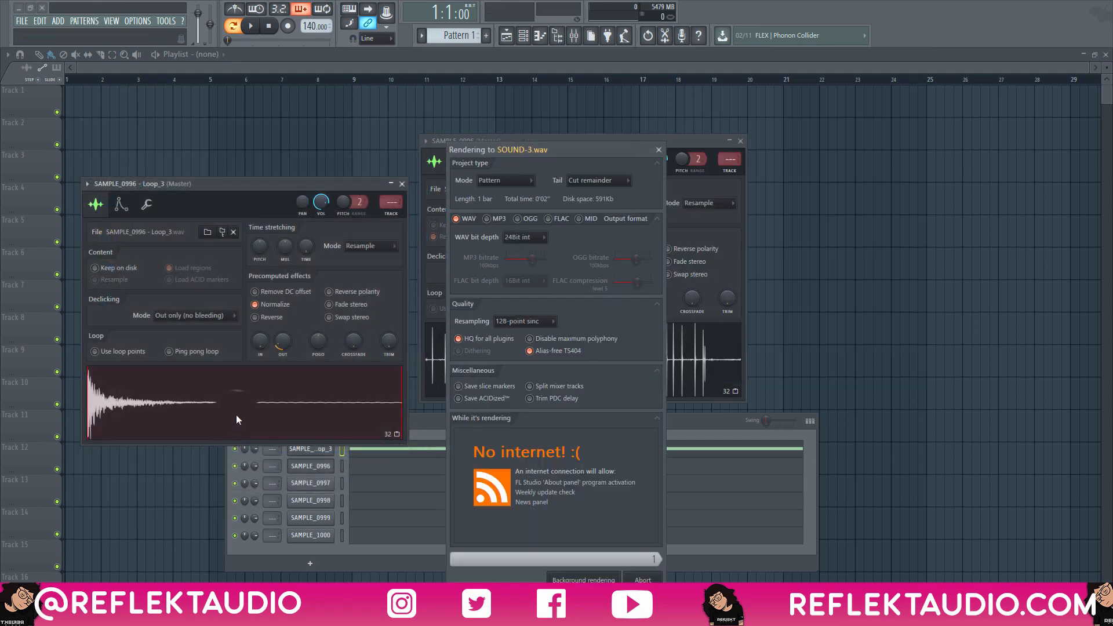
pyautogui.press('Return')
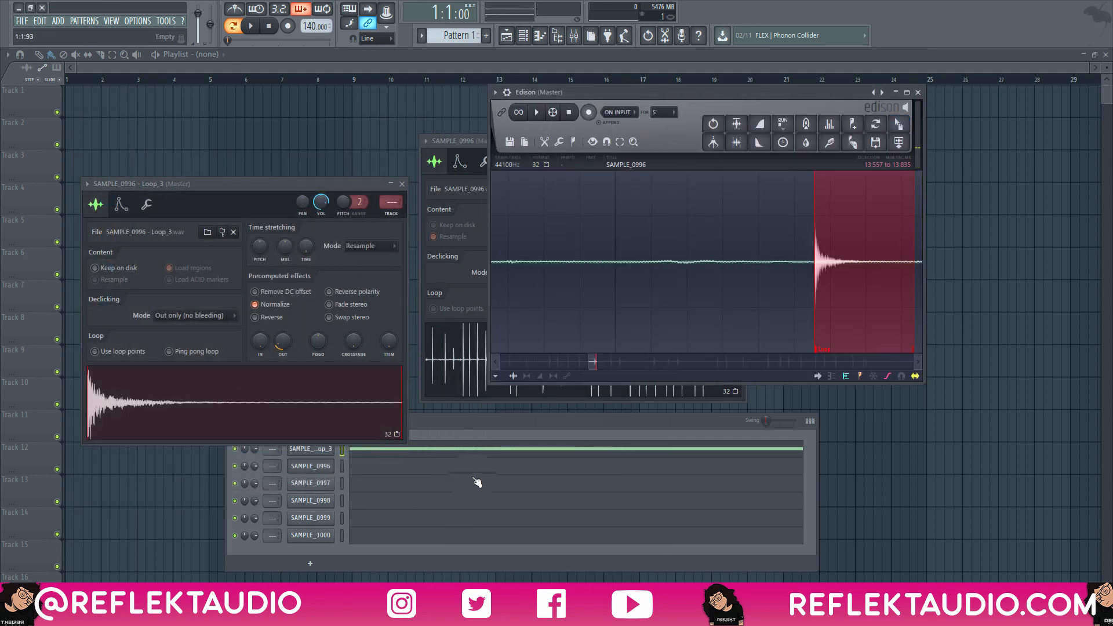
# Add SOUND-1, SOUND-2 and SOUND-3 from the RAW ONE SHOTS folder to the channel rack as new sampler channels.
pyautogui.click(482, 424)
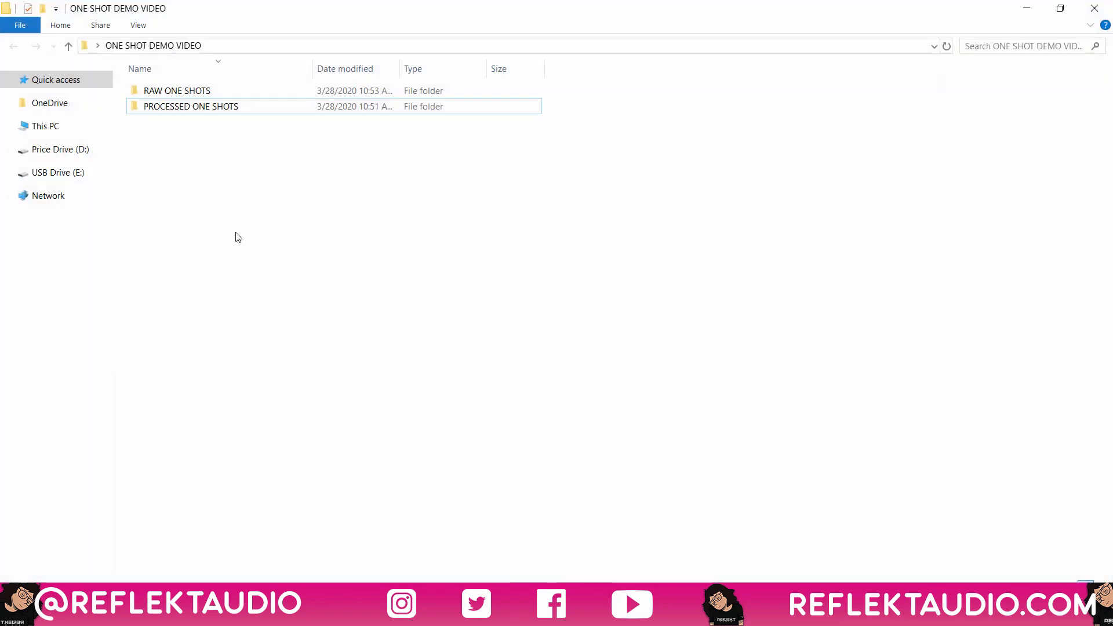
pyautogui.doubleClick(171, 91)
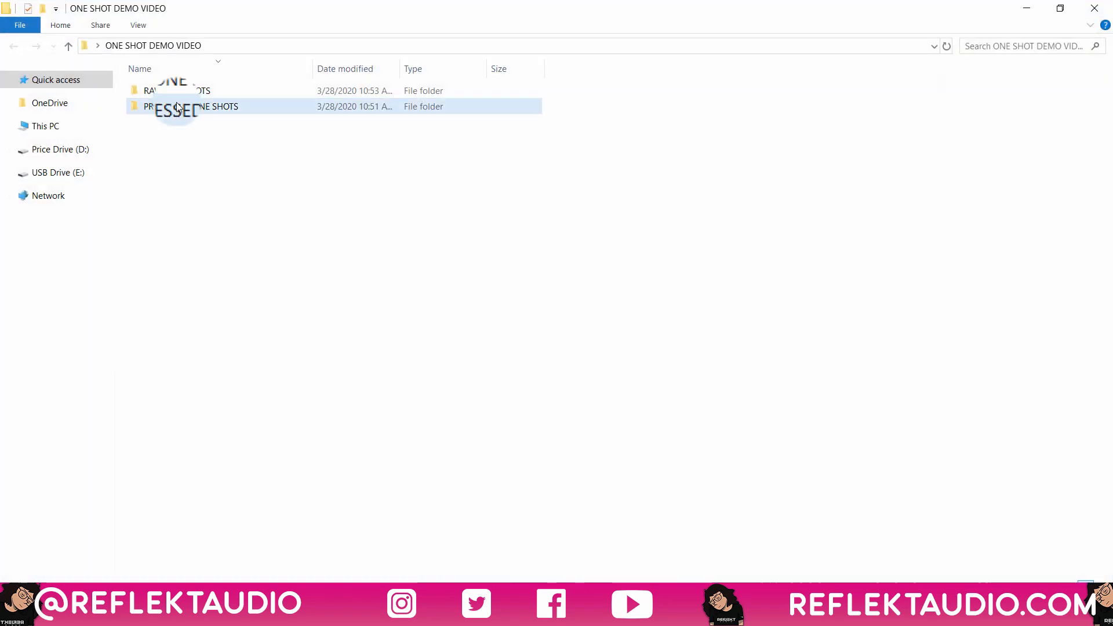
pyautogui.moveTo(190, 163); pyautogui.dragTo(193, 98)
pyautogui.moveTo(406, 614); pyautogui.dragTo(449, 414)
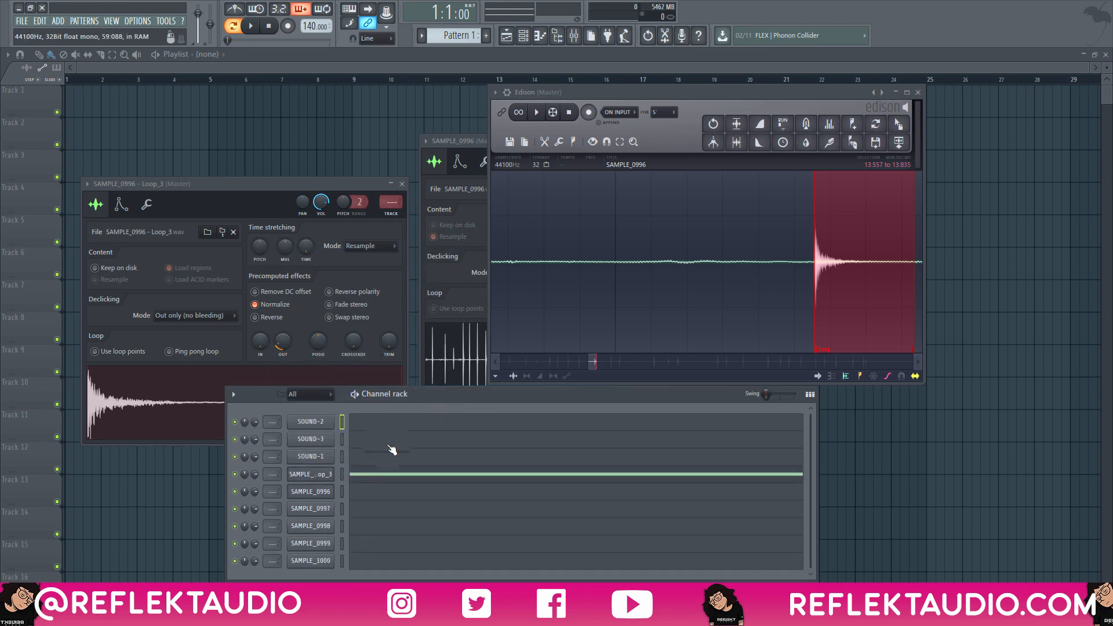
# Clear the note from the SAMPLE_0996 loop channel and draw a one-bar C5 note for SOUND-2.
pyautogui.rightClick(318, 471)
pyautogui.click(433, 464)
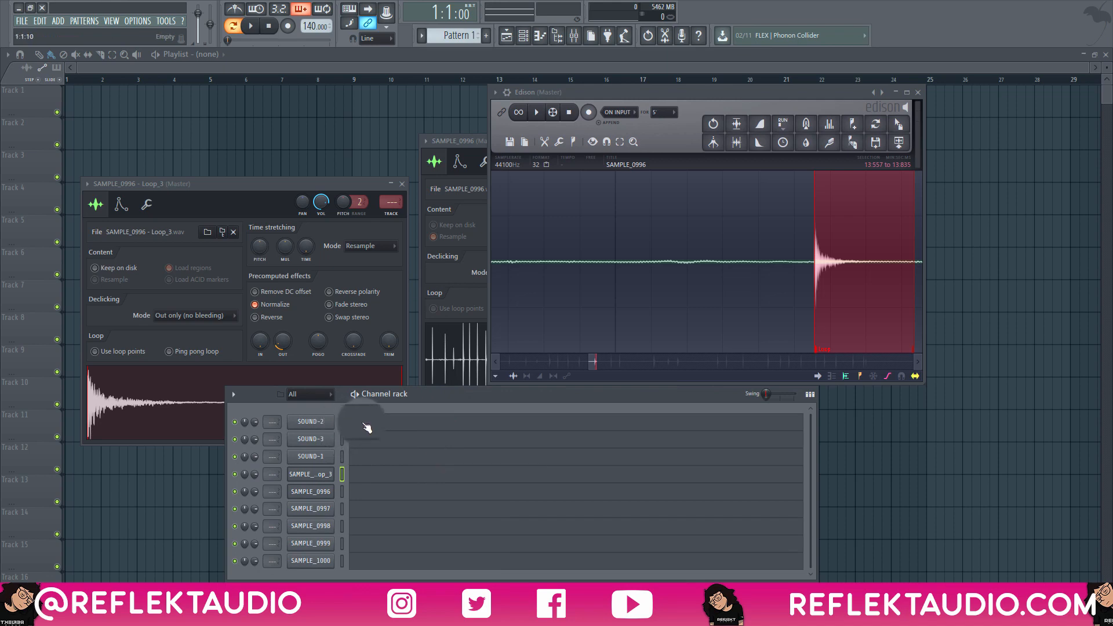
pyautogui.click(362, 423)
pyautogui.click(54, 365)
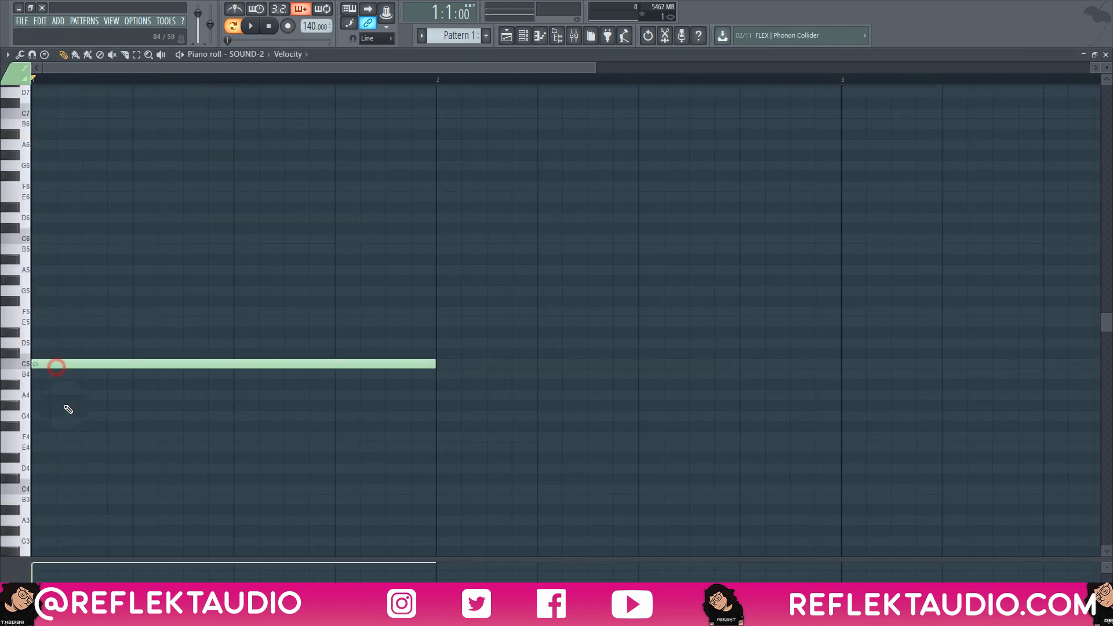
pyautogui.press('Escape')
# Draw one-bar C5 notes at the pattern start for SOUND-3 and SOUND-1.
pyautogui.click(356, 445)
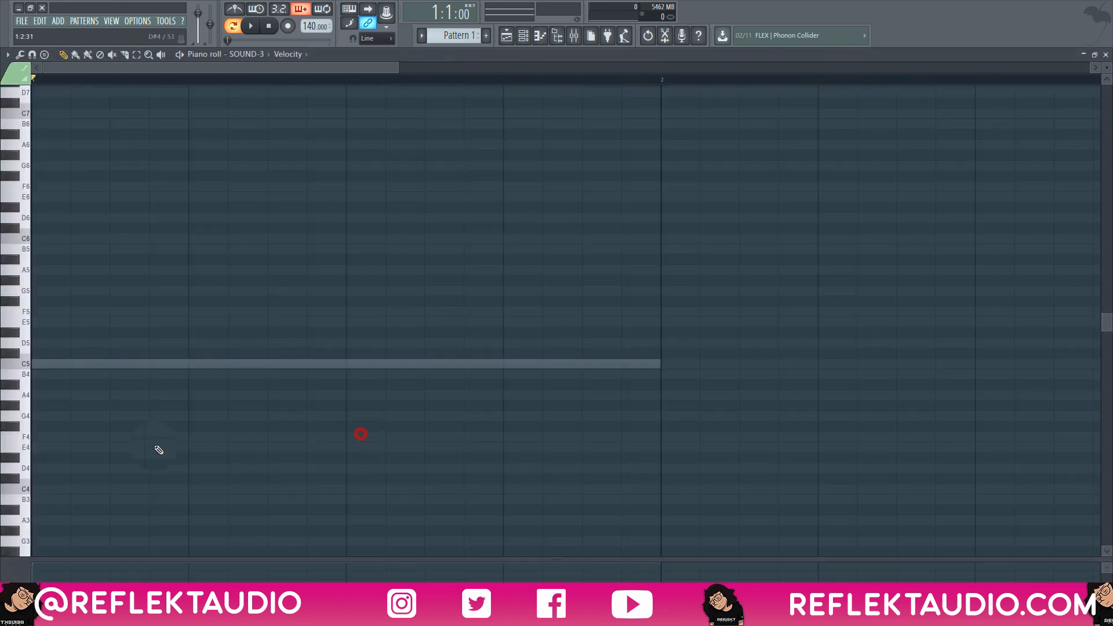
pyautogui.click(61, 374)
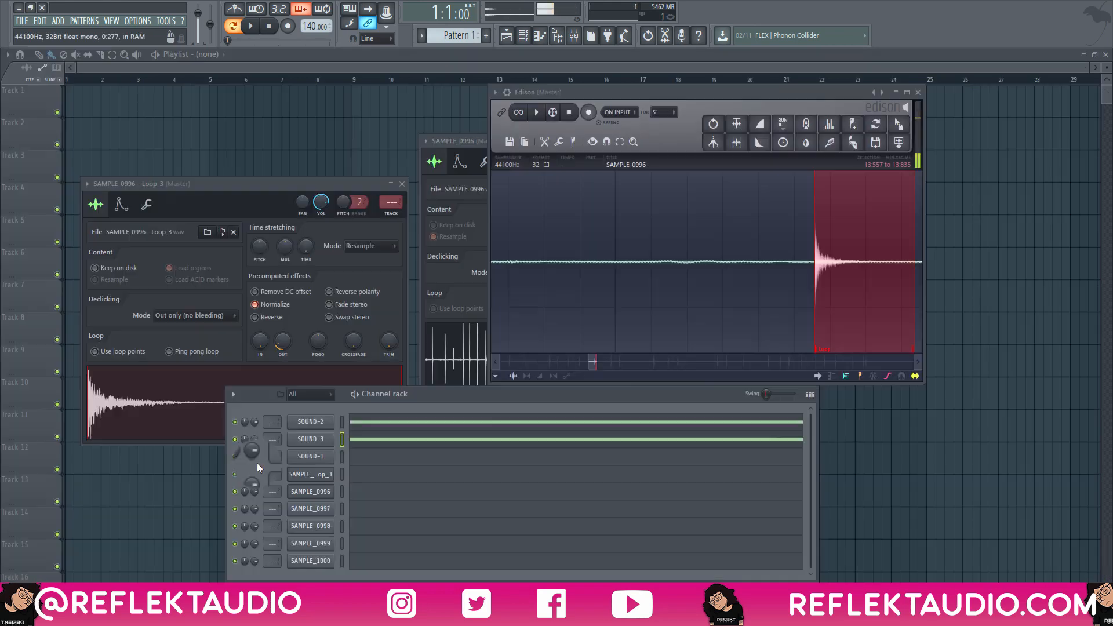
pyautogui.click(347, 455)
pyautogui.click(65, 366)
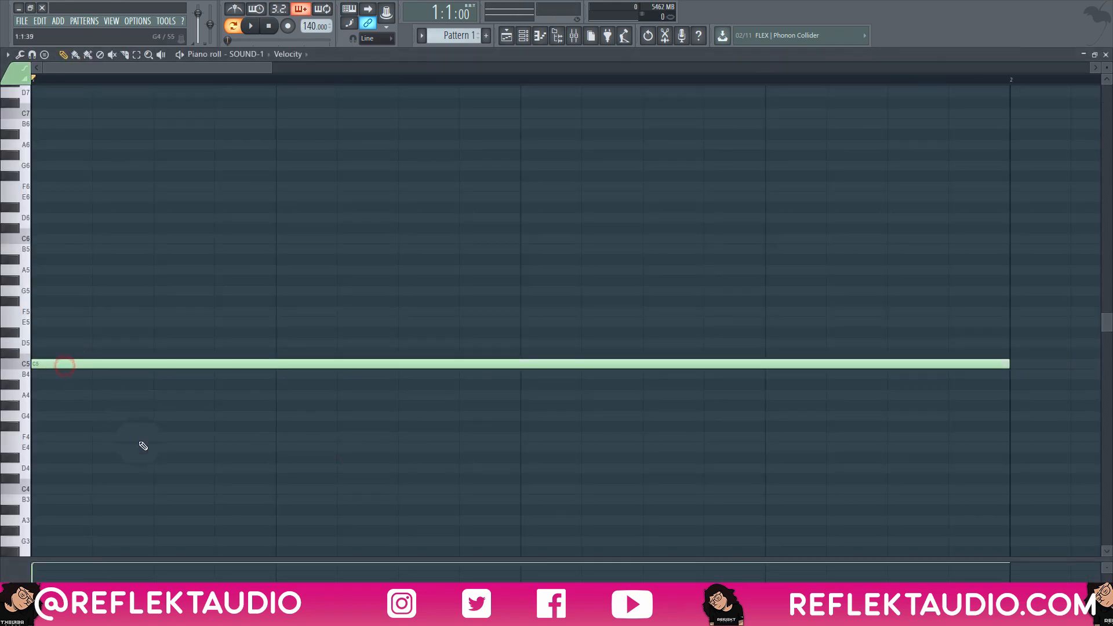
# Play back the pattern to hear the three one-shots layered together.
pyautogui.press('space')
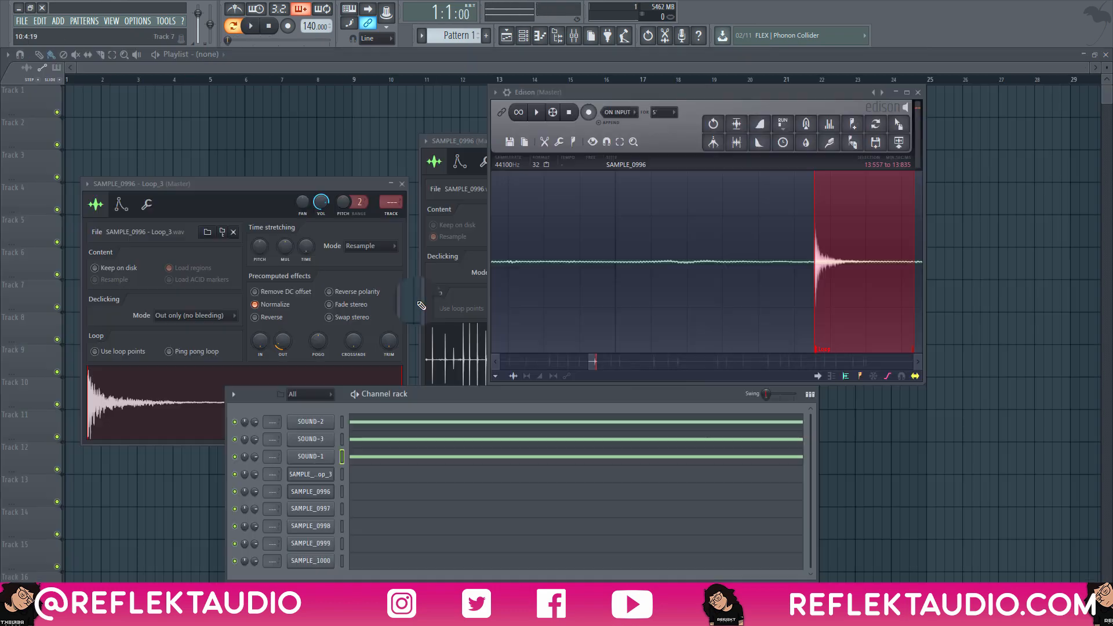
pyautogui.press('space')
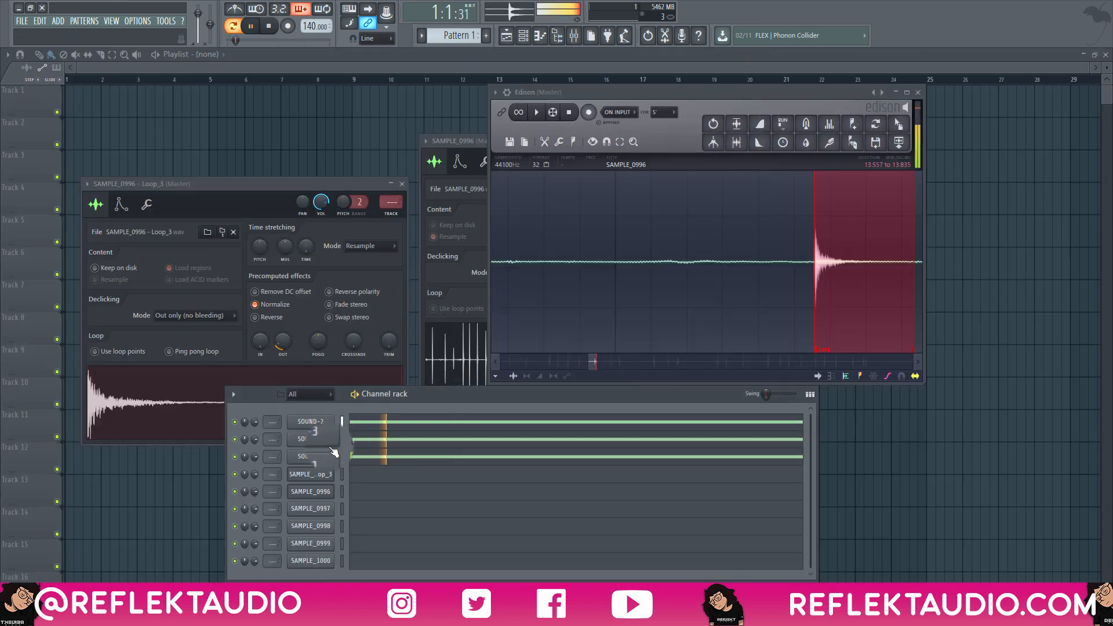
pyautogui.press('space')
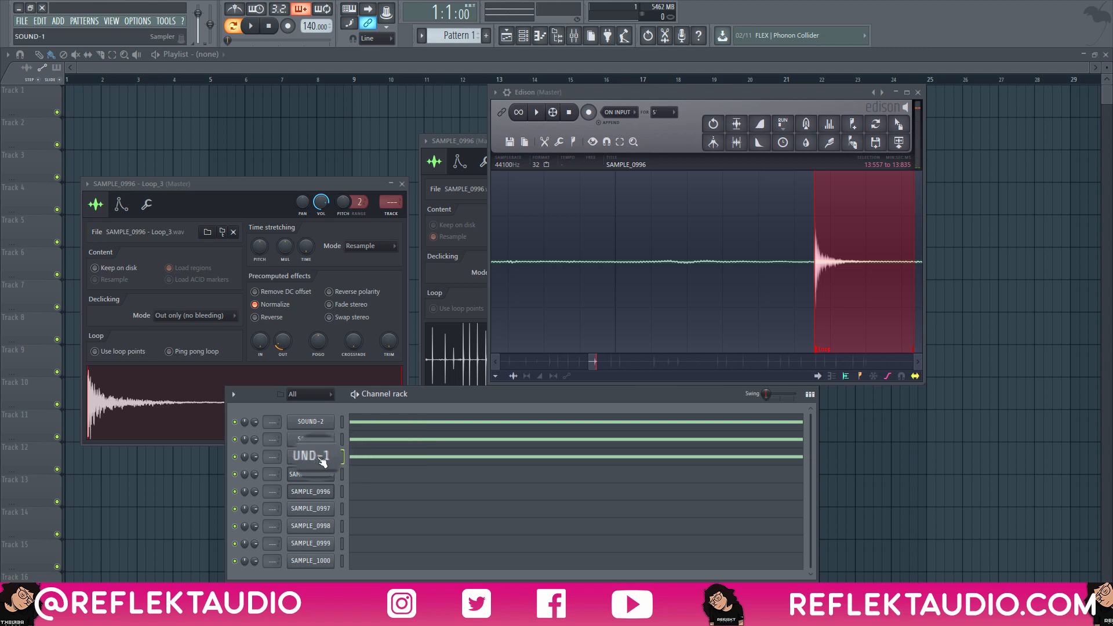
# Lower the SOUND-1 note from C5 to C4 and audition the change.
pyautogui.click(319, 455)
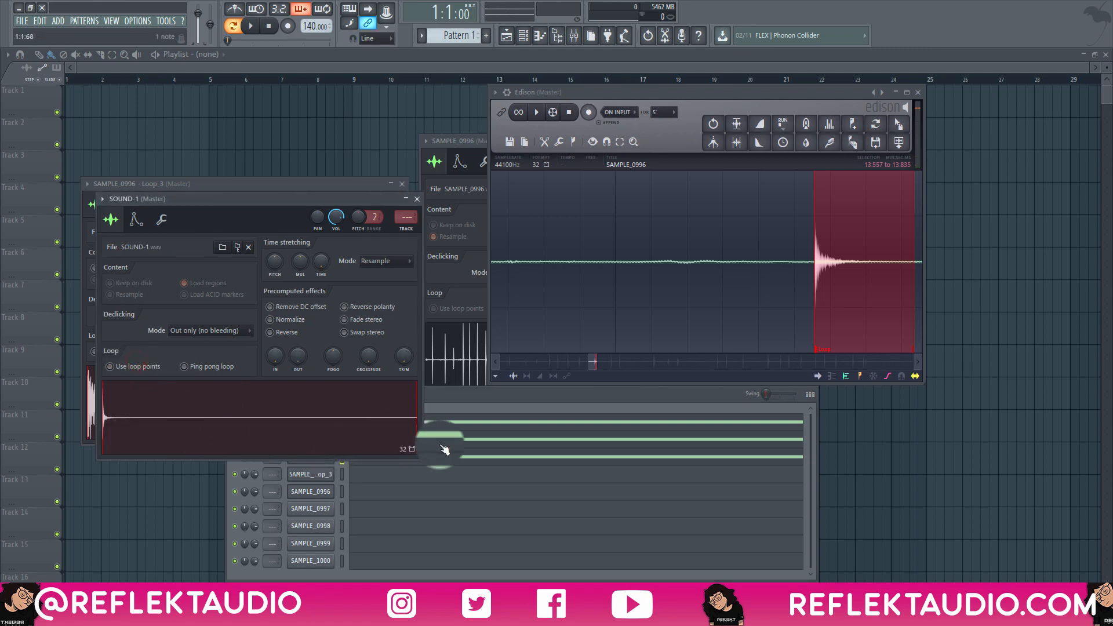
pyautogui.click(447, 456)
pyautogui.scroll(-3, 70, 367)
pyautogui.moveTo(75, 279); pyautogui.dragTo(48, 394)
pyautogui.press('space')
pyautogui.rightClick(68, 270)
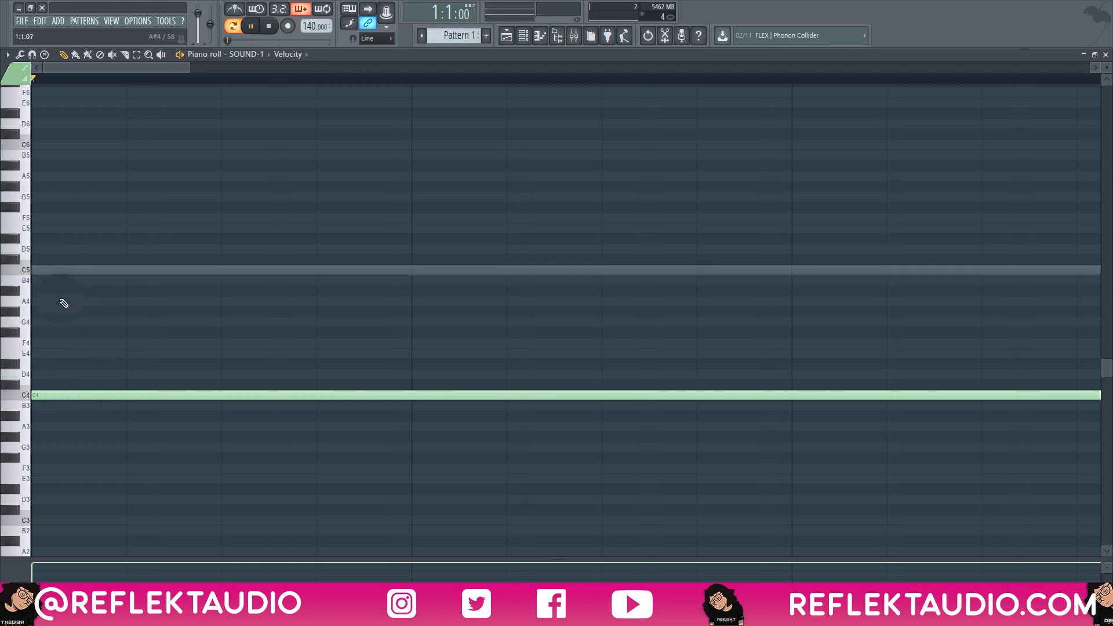
pyautogui.press('space')
pyautogui.press('Escape')
# Review the SOUND-3 note in the piano roll and play back the three layered sounds.
pyautogui.click(465, 436)
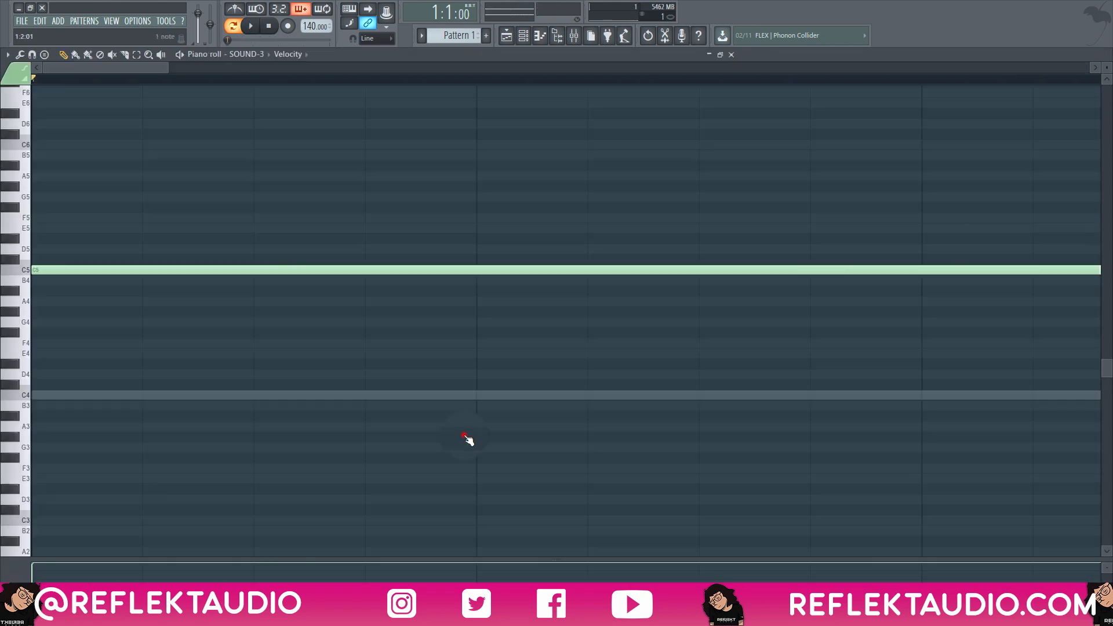
pyautogui.moveTo(53, 270)
pyautogui.mouseDown()
pyautogui.moveTo(52, 395)
pyautogui.moveTo(36, 269)
pyautogui.mouseUp()
pyautogui.press('space')
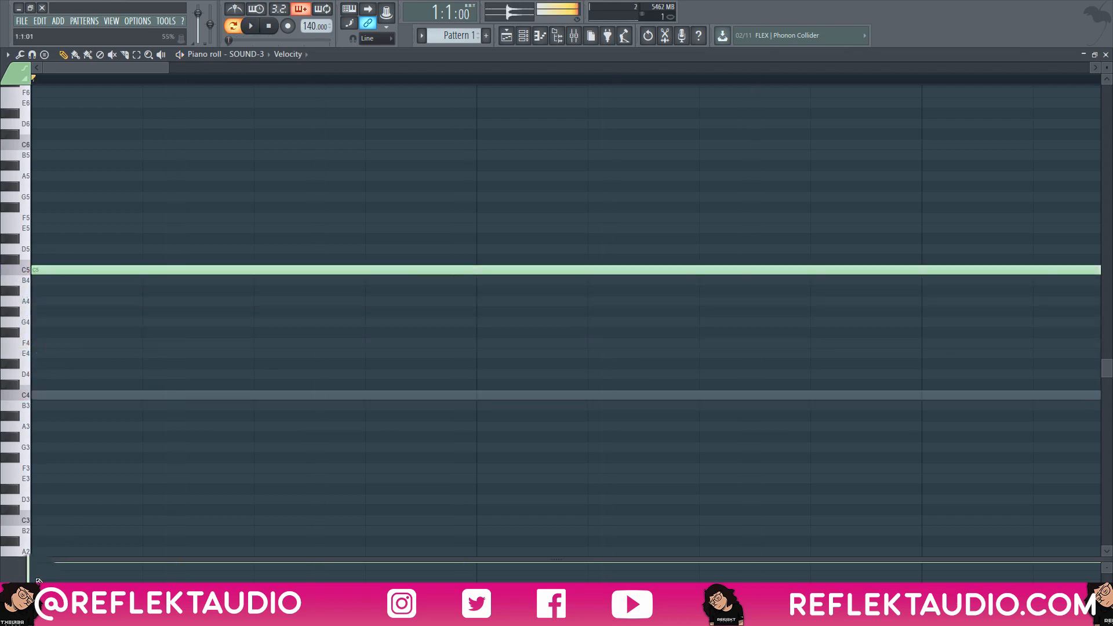
pyautogui.press('space')
pyautogui.press('space')
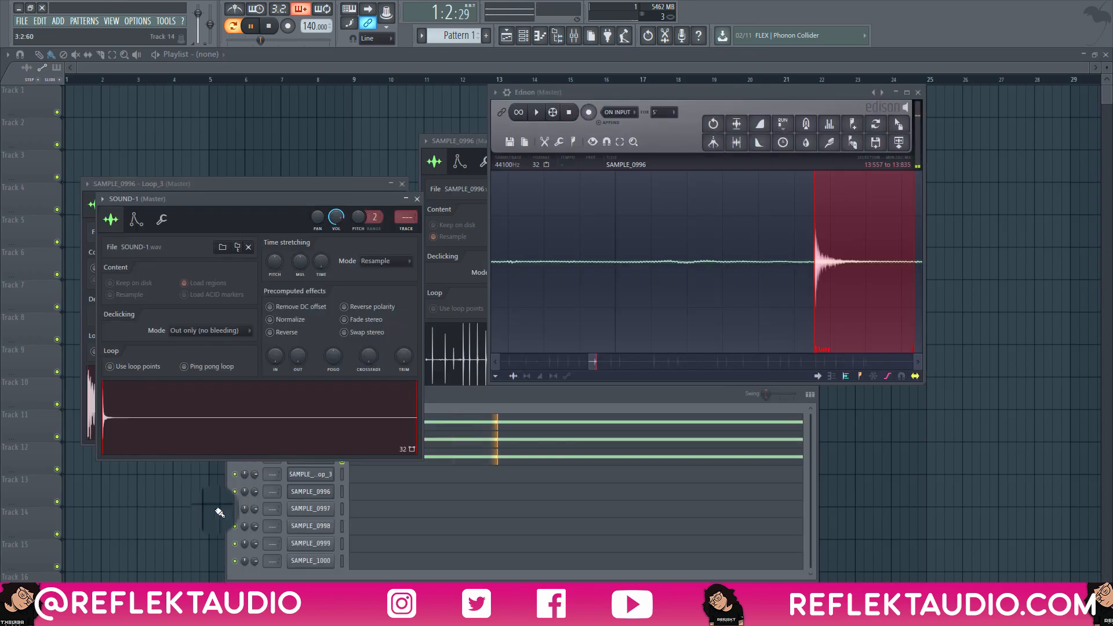
# Look over the sampler settings of SOUND-1 and SOUND-3, and try loop points on SOUND-2.
pyautogui.click(471, 395)
pyautogui.click(306, 440)
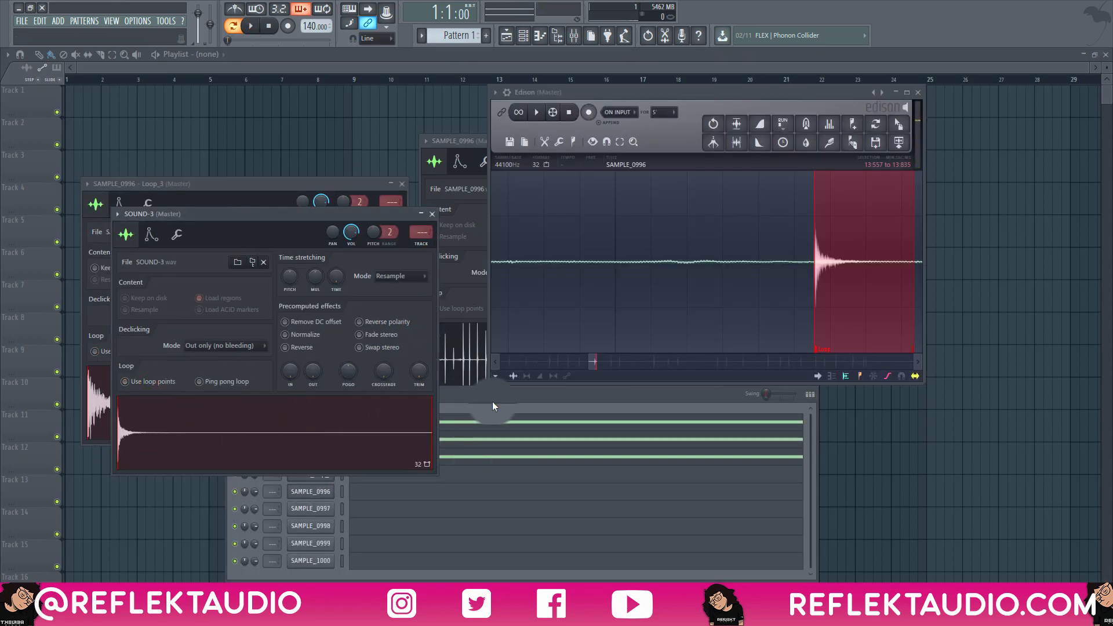
pyautogui.click(492, 401)
pyautogui.click(304, 424)
pyautogui.click(49, 282)
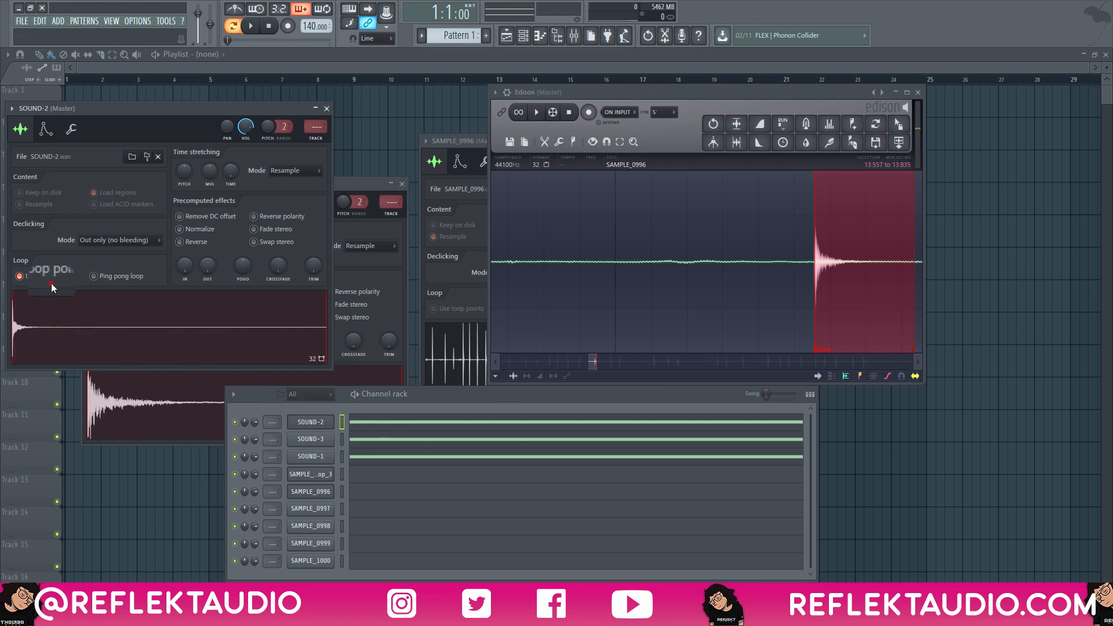
pyautogui.click(325, 456)
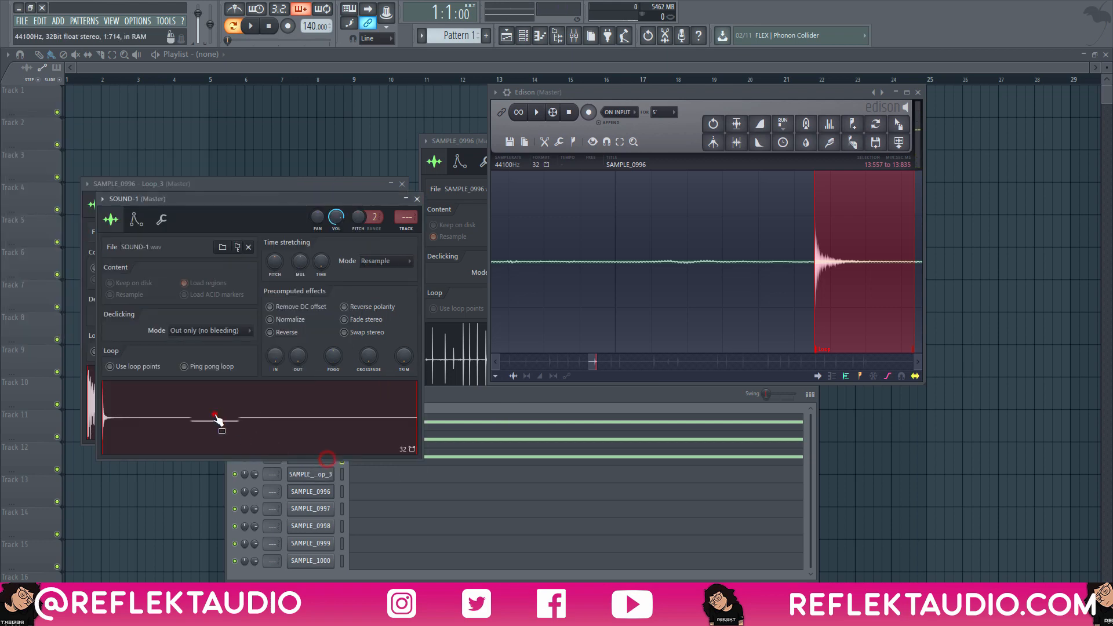
# Apply a strong quick fade-out to the SOUND-3 sample.
pyautogui.click(472, 405)
pyautogui.click(299, 440)
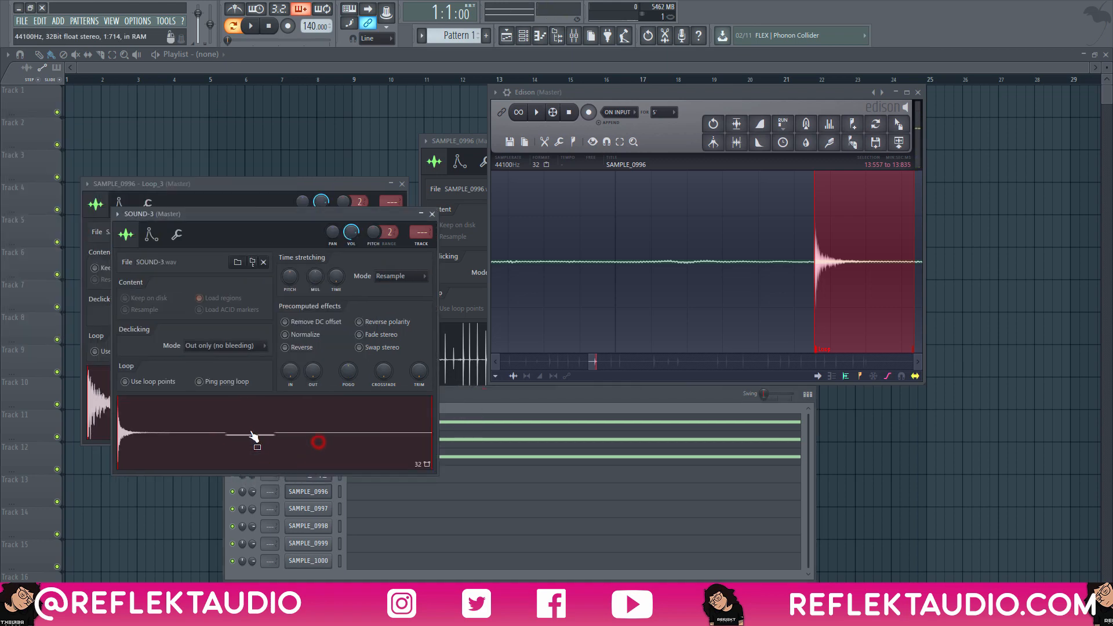
pyautogui.moveTo(313, 372); pyautogui.dragTo(354, 235)
pyautogui.click(526, 401)
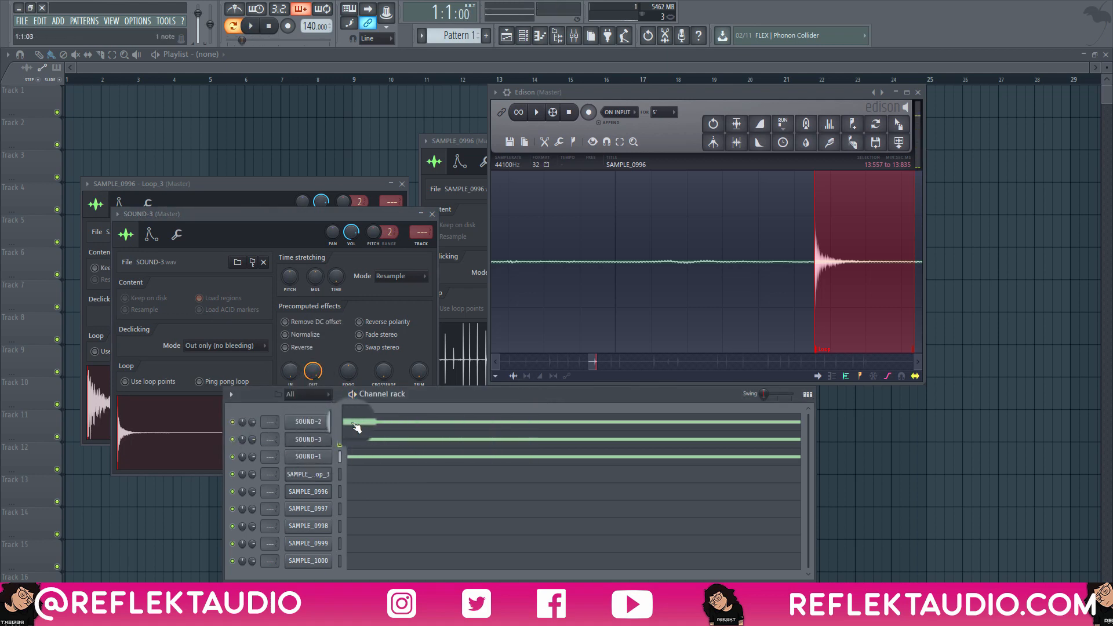
# Add a second one-bar note above C5 in SOUND-2, audition it at B5, and raise it to C6.
pyautogui.click(356, 426)
pyautogui.scroll(3, 48, 301)
pyautogui.press('space')
pyautogui.moveTo(60, 255)
pyautogui.mouseDown()
pyautogui.moveTo(23, 248)
pyautogui.moveTo(25, 219)
pyautogui.moveTo(7, 248)
pyautogui.moveTo(52, 246)
pyautogui.mouseUp()
pyautogui.press('space')
pyautogui.press('space')
pyautogui.press('space')
pyautogui.press('space')
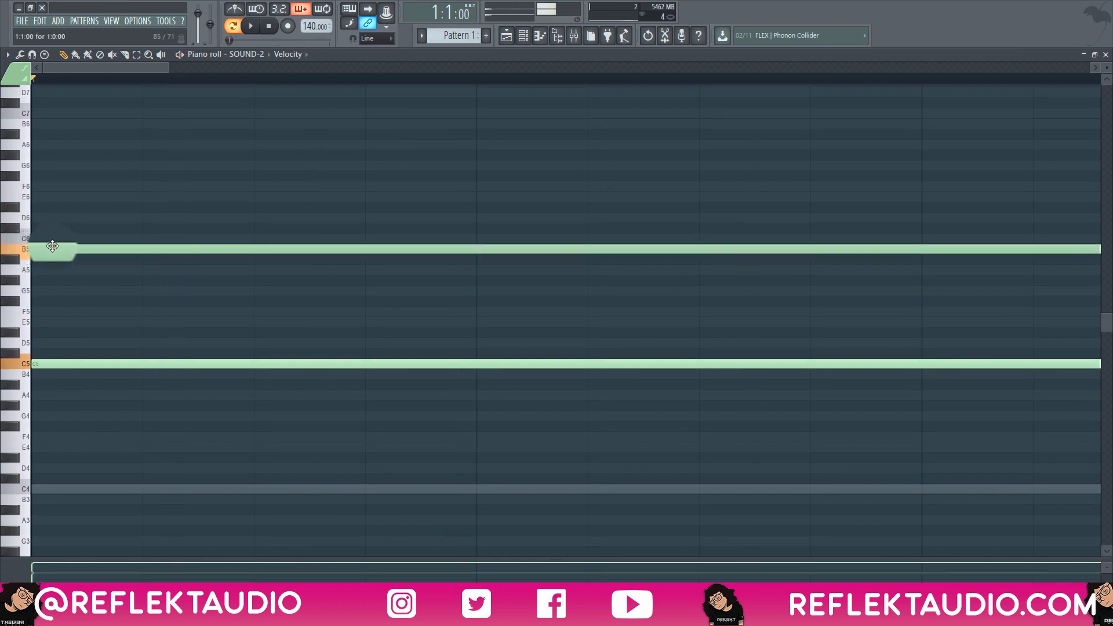
pyautogui.press('space')
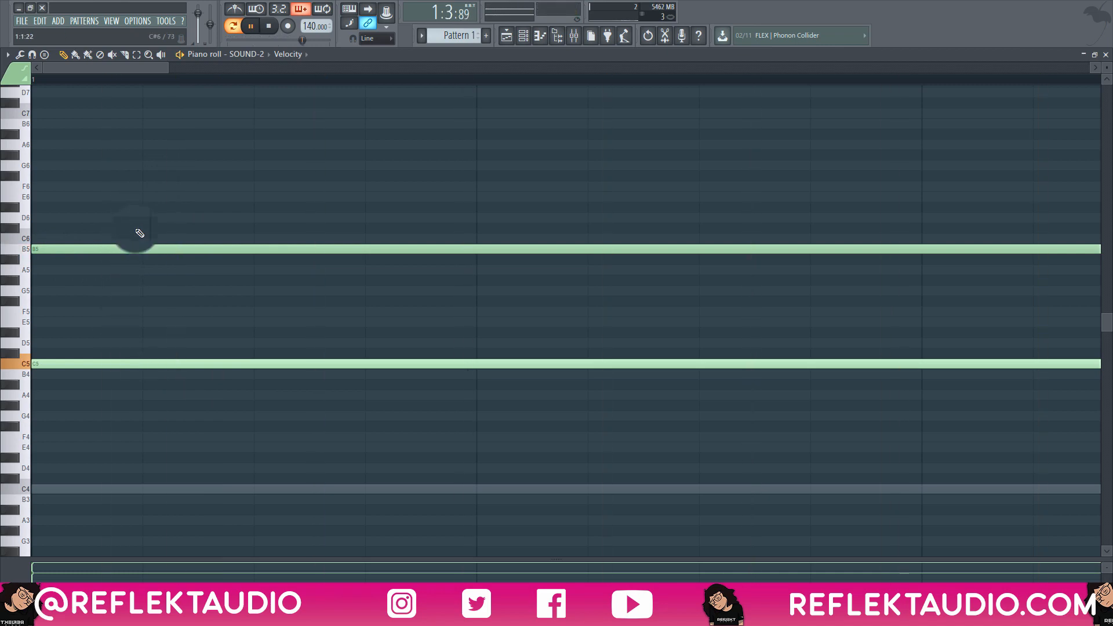
pyautogui.moveTo(62, 249); pyautogui.dragTo(58, 235)
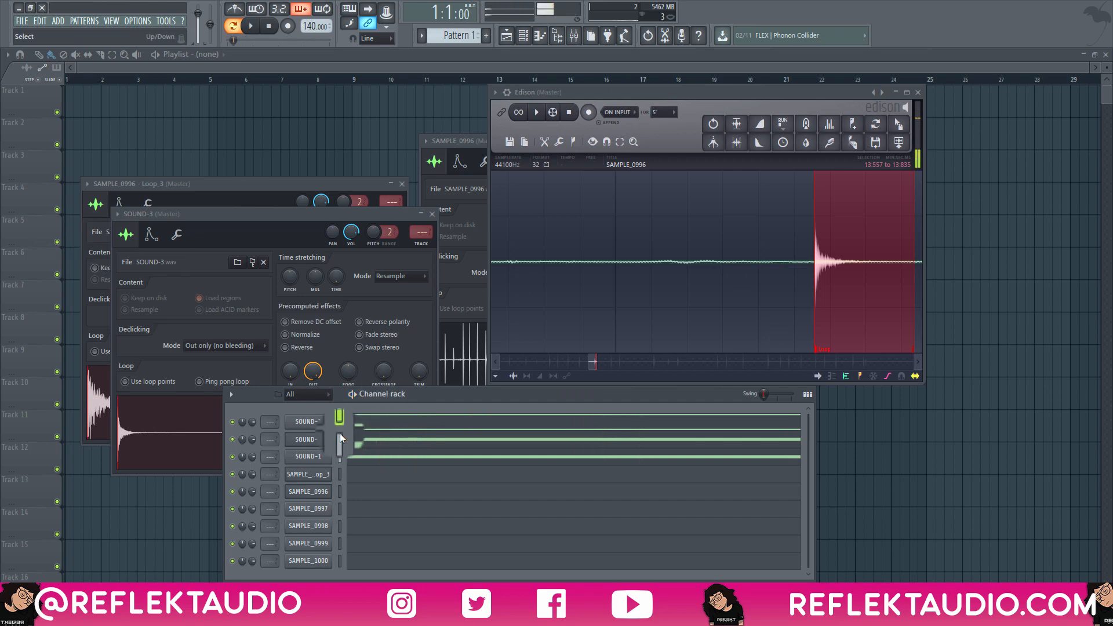
# Try a second, lower note in SOUND-3's piano roll and play back the layered sounds.
pyautogui.click(358, 440)
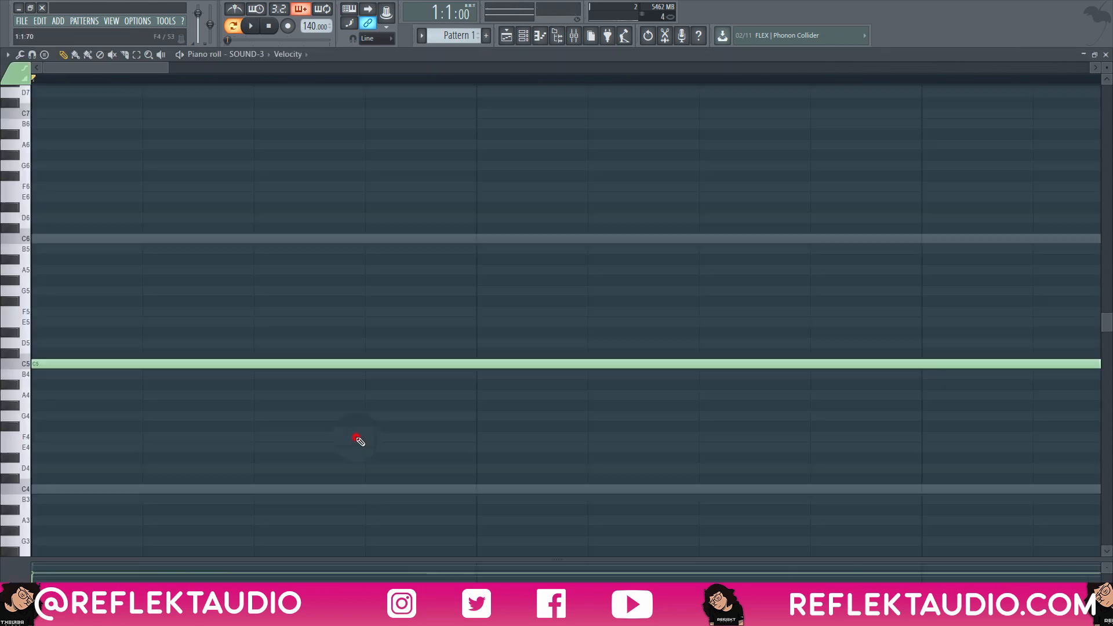
pyautogui.moveTo(60, 405)
pyautogui.mouseDown()
pyautogui.moveTo(10, 405)
pyautogui.moveTo(95, 390)
pyautogui.mouseUp()
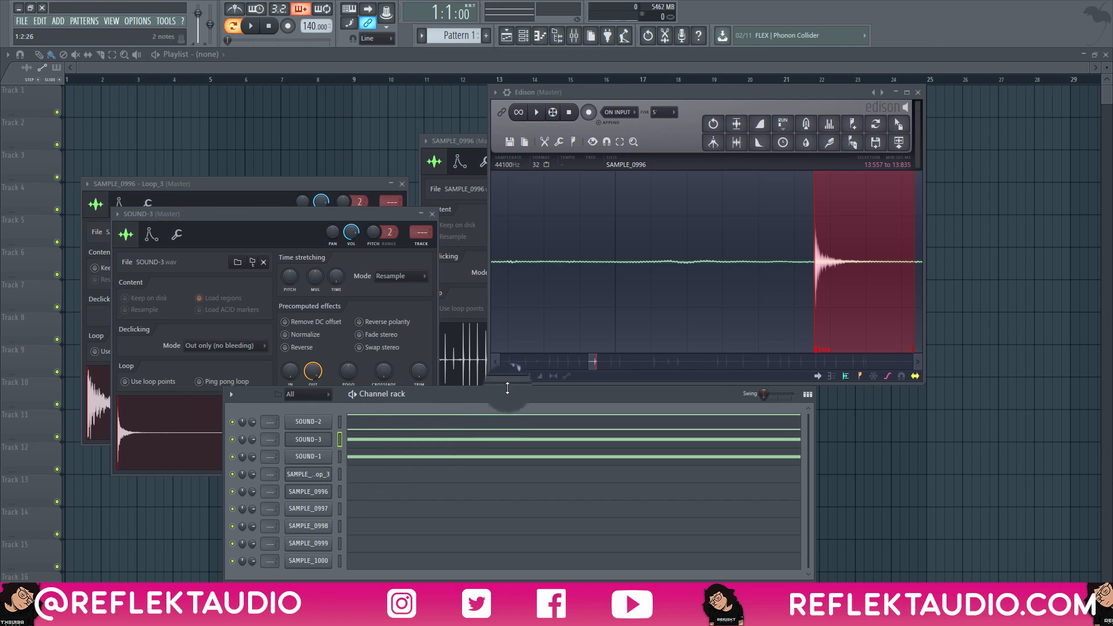
pyautogui.press('space')
pyautogui.press('space')
# Normalize the SOUND-1 sample and look over its volume envelope settings.
pyautogui.click(318, 459)
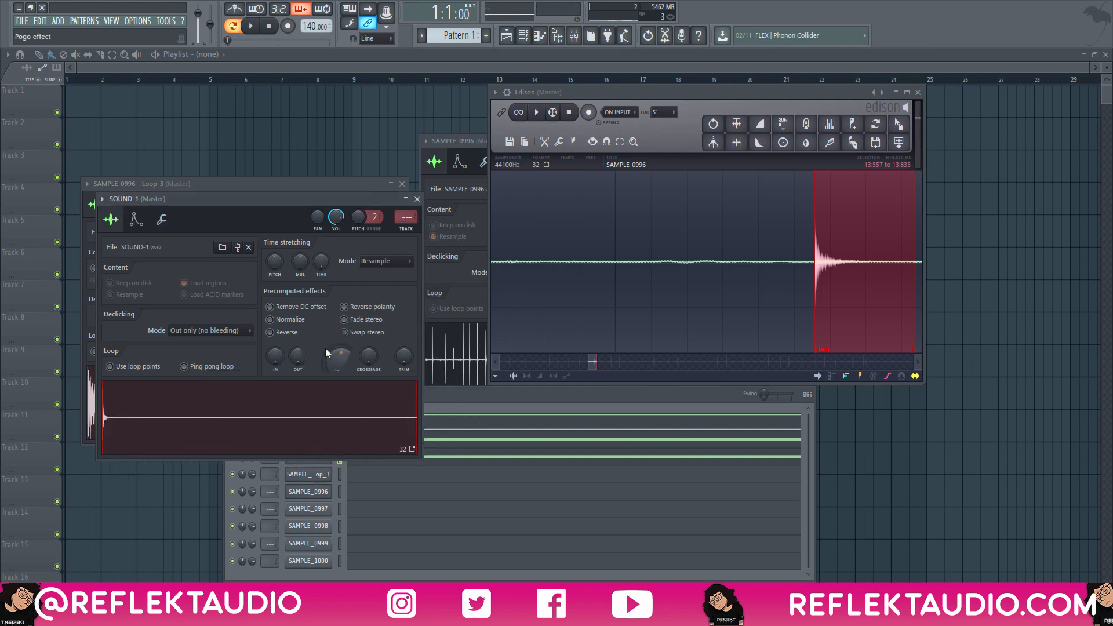
pyautogui.click(303, 321)
pyautogui.click(135, 221)
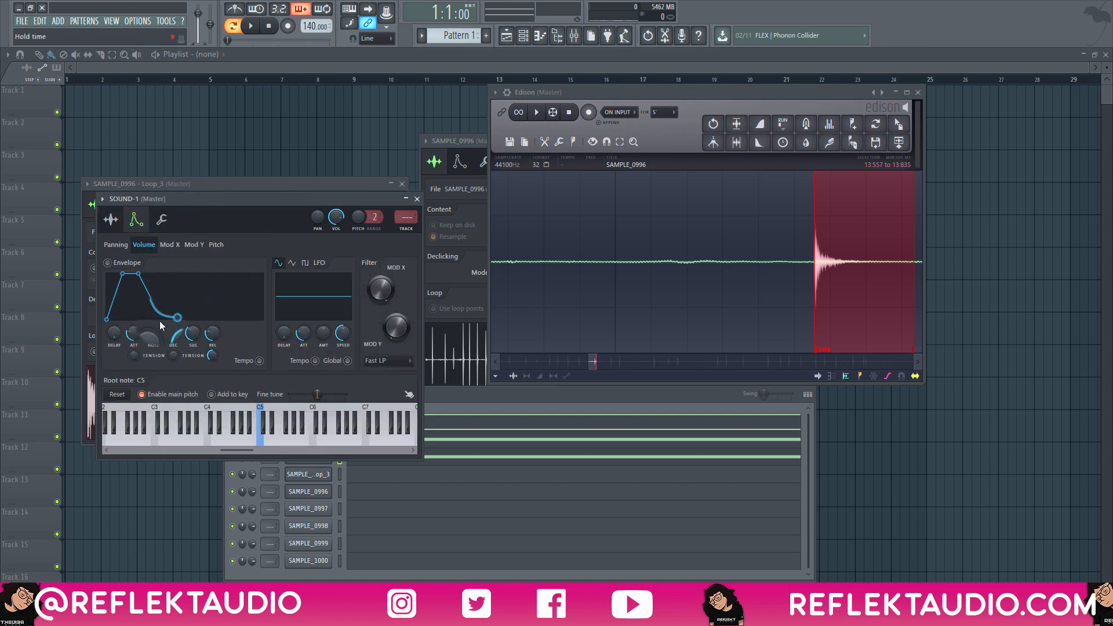
pyautogui.click(110, 219)
pyautogui.click(483, 393)
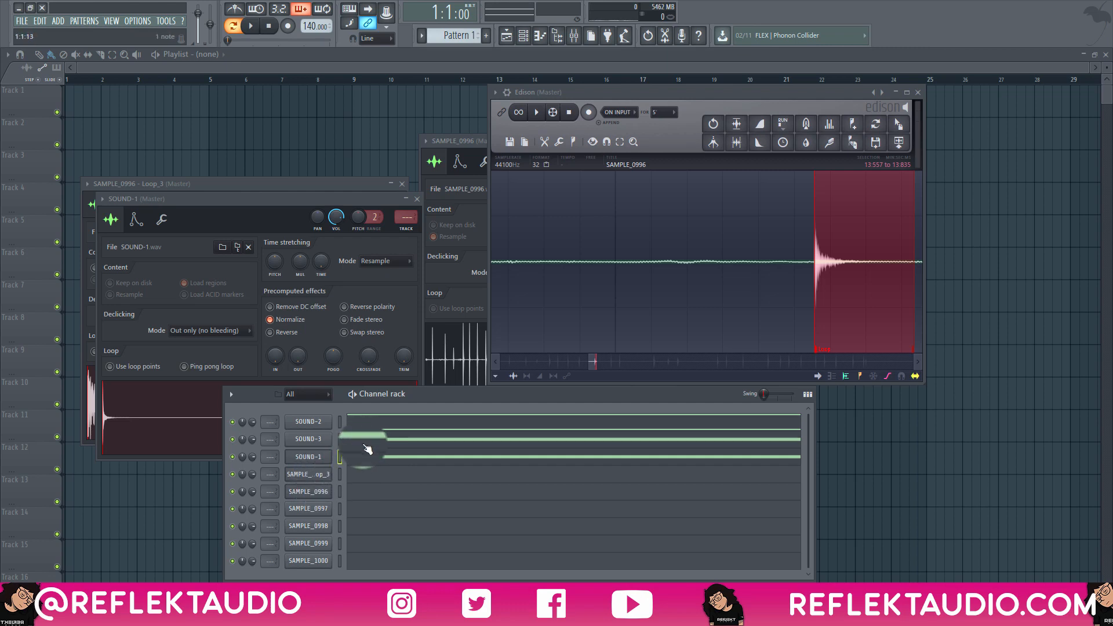
# Play back the pattern several times to hear the normalized SOUND-1 in the layer.
pyautogui.press('space')
pyautogui.press('space')
pyautogui.press('space')
pyautogui.press('space')
pyautogui.press('space')
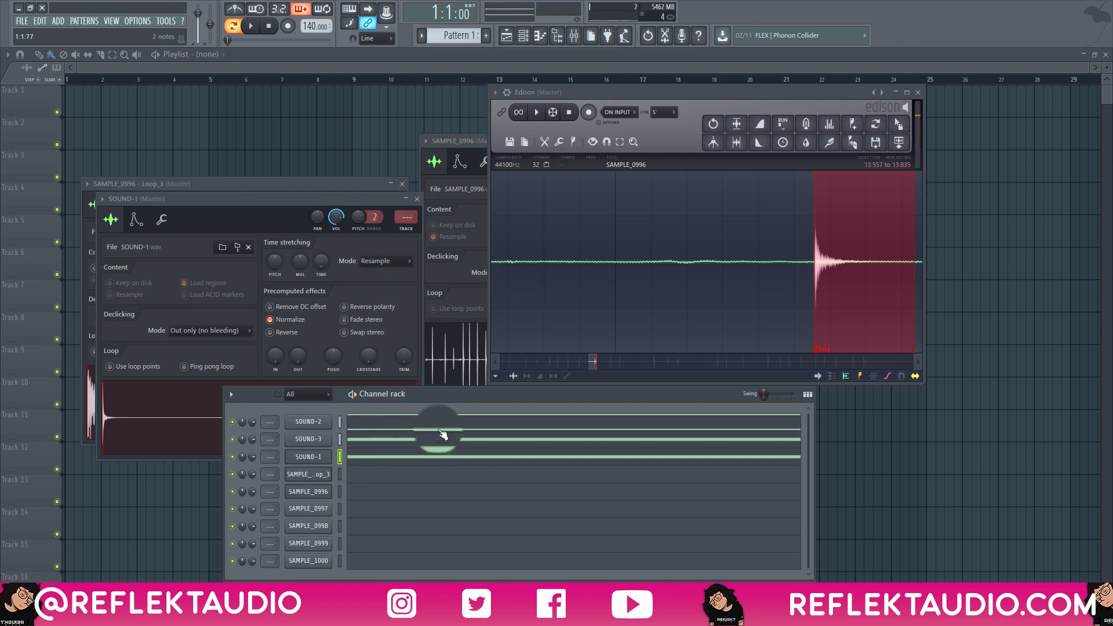
# Add a one-bar C4 note below the C5 note in SOUND-3's piano roll.
pyautogui.click(322, 438)
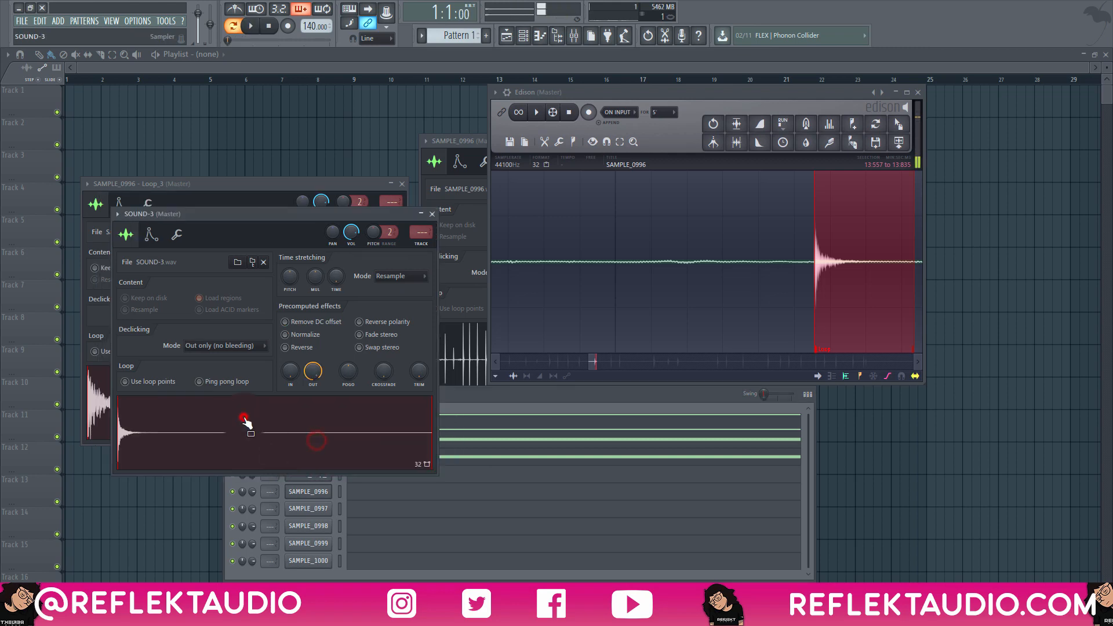
pyautogui.click(457, 392)
pyautogui.click(368, 438)
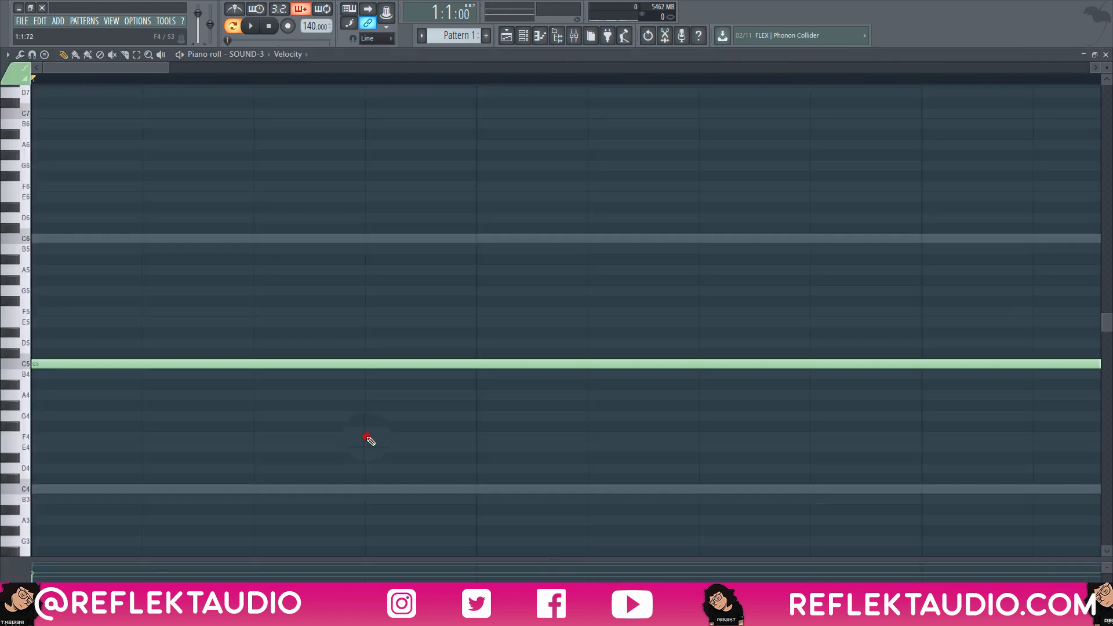
pyautogui.scroll(-3, 50, 541)
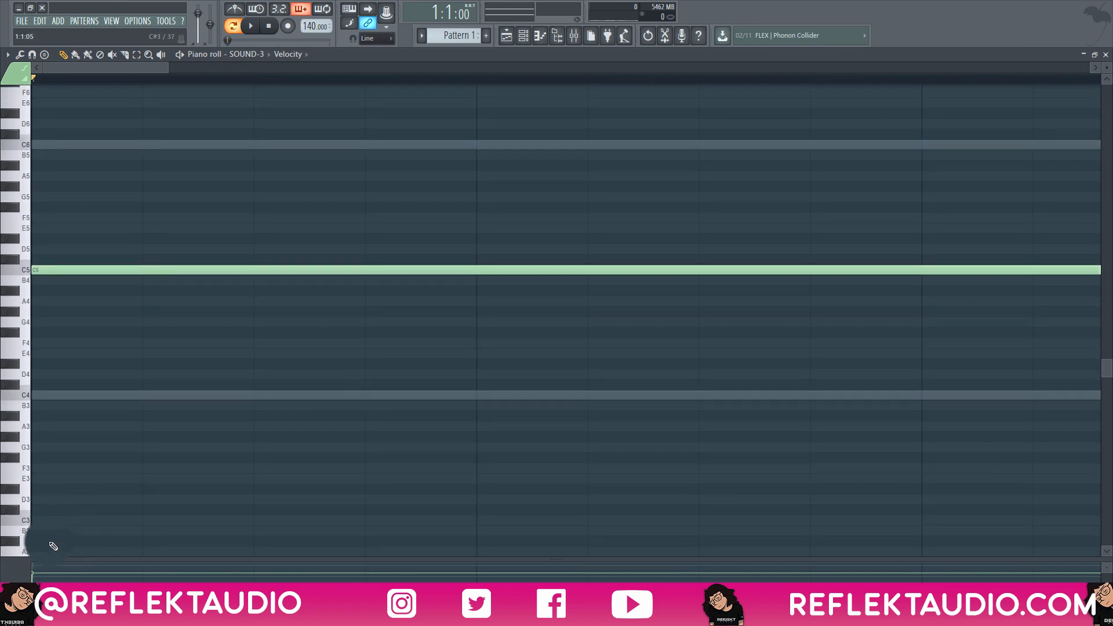
pyautogui.press('space')
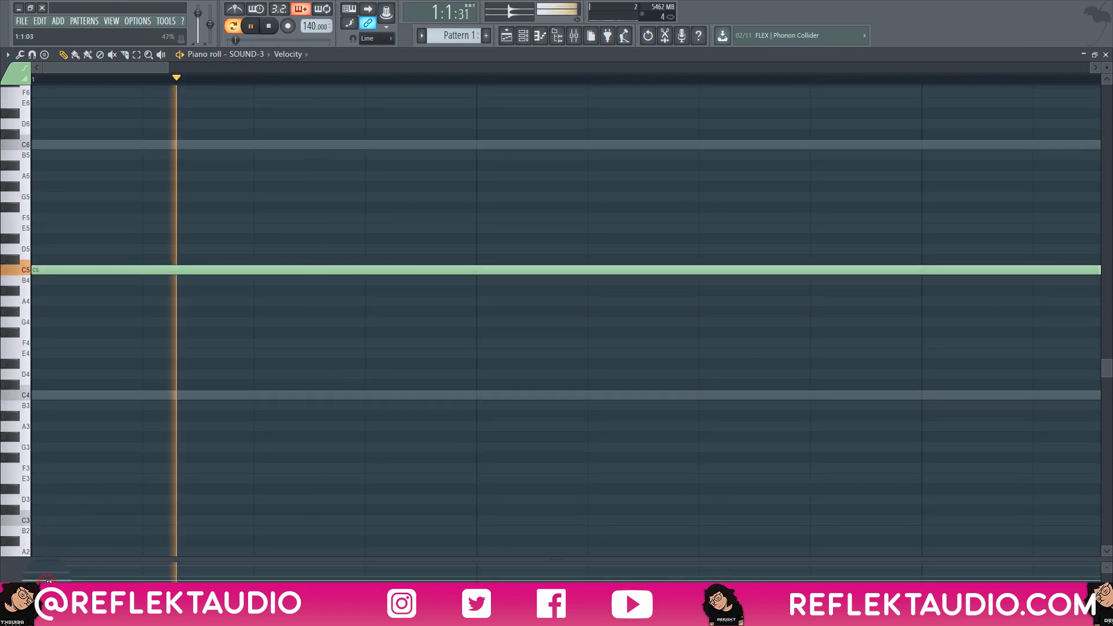
pyautogui.press('space')
pyautogui.click(67, 395)
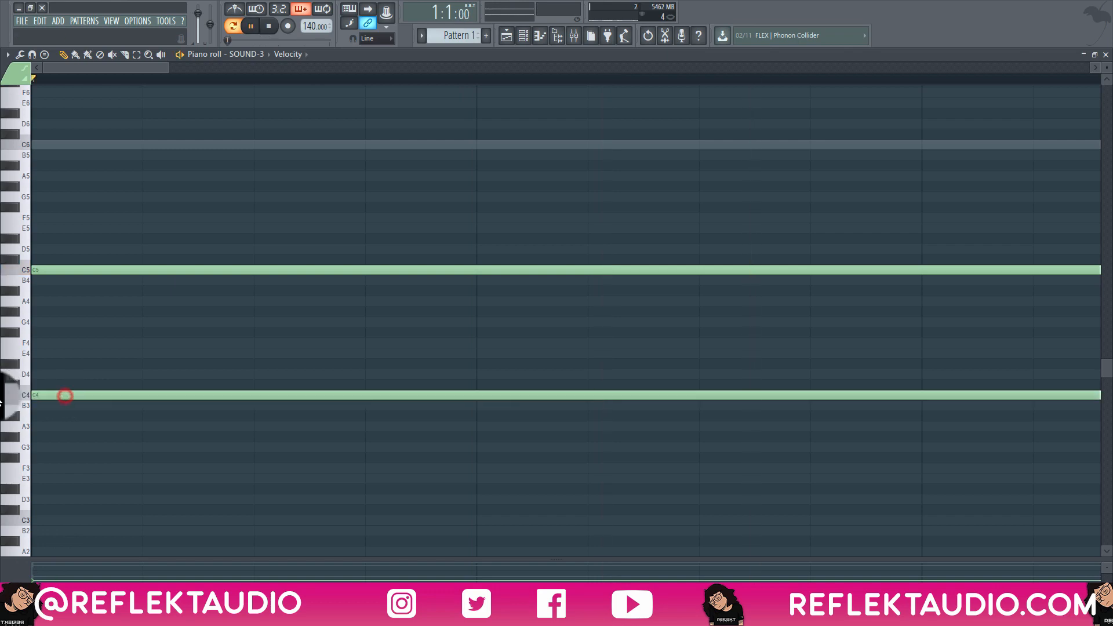
# Select SOUND-3's C4 note and audition the layered pattern repeatedly before closing the piano roll.
pyautogui.press('space')
pyautogui.moveTo(96, 367); pyautogui.dragTo(107, 438)
pyautogui.press('space')
pyautogui.press('space')
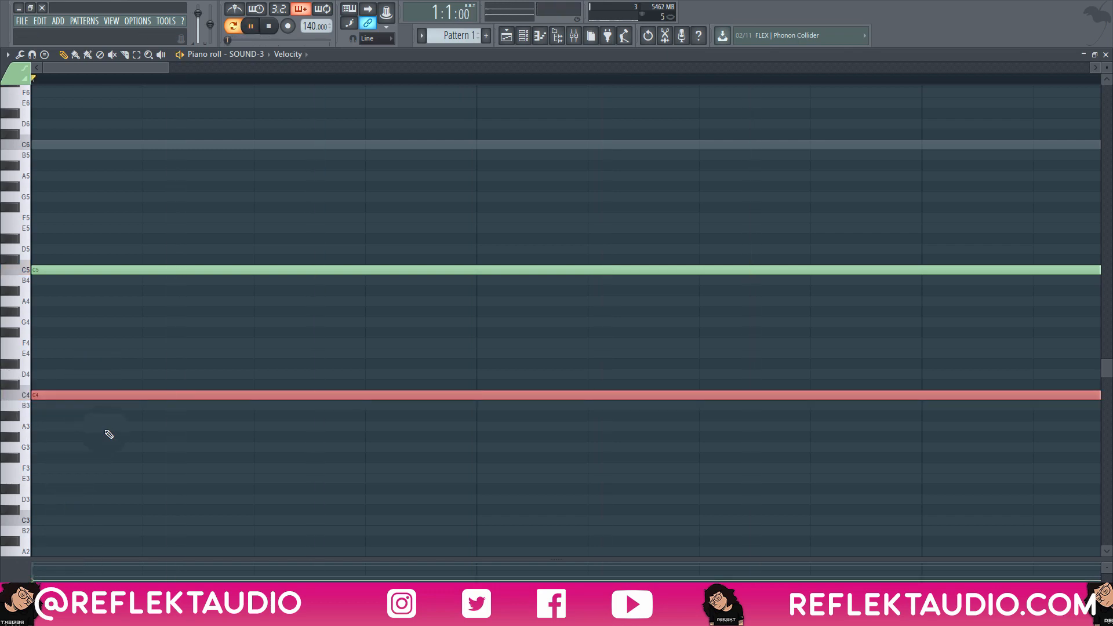
pyautogui.press('space')
pyautogui.press('space')
pyautogui.press('Escape')
pyautogui.press('space')
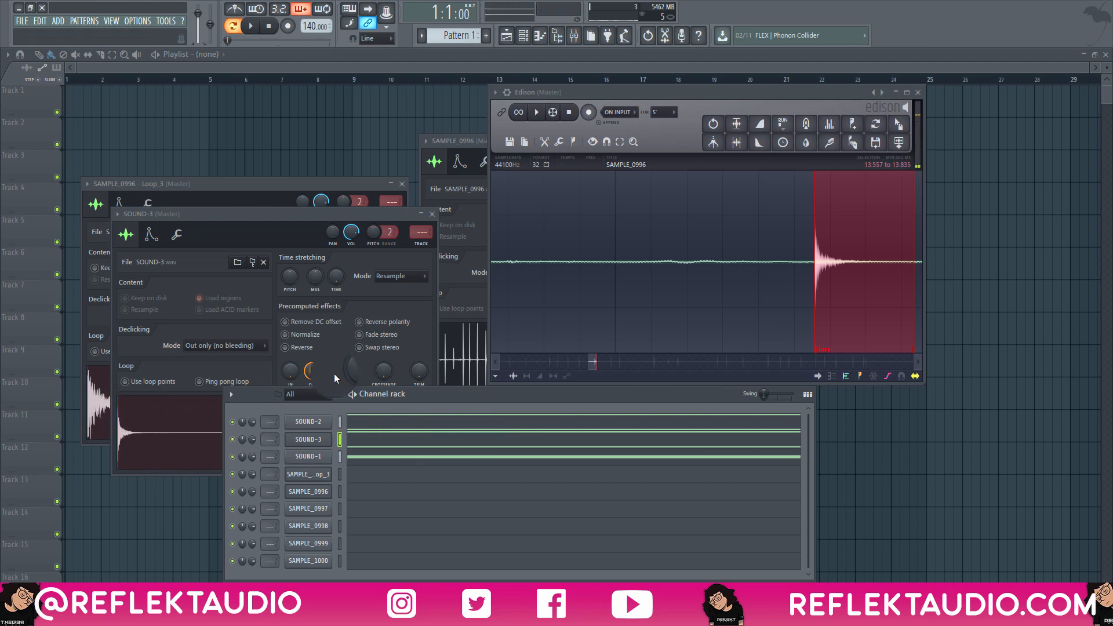
# Play back the pattern and check the fade-out settings of SOUND-3 and SAMPLE_0996 - Loop_3.
pyautogui.press('space')
pyautogui.click(313, 365)
pyautogui.press('space')
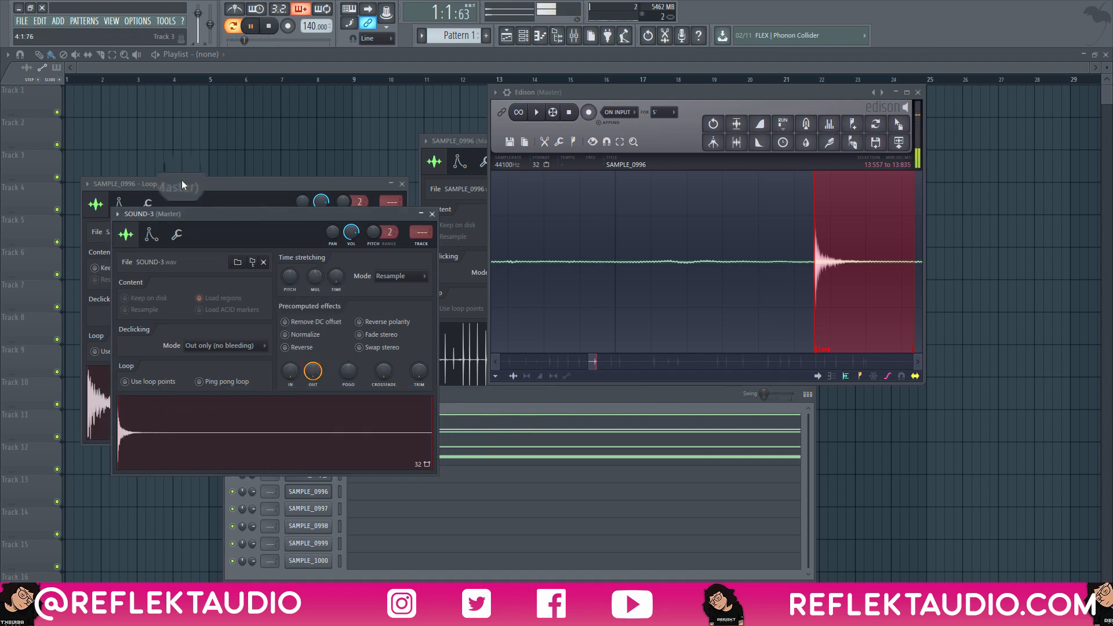
pyautogui.click(182, 183)
pyautogui.click(287, 341)
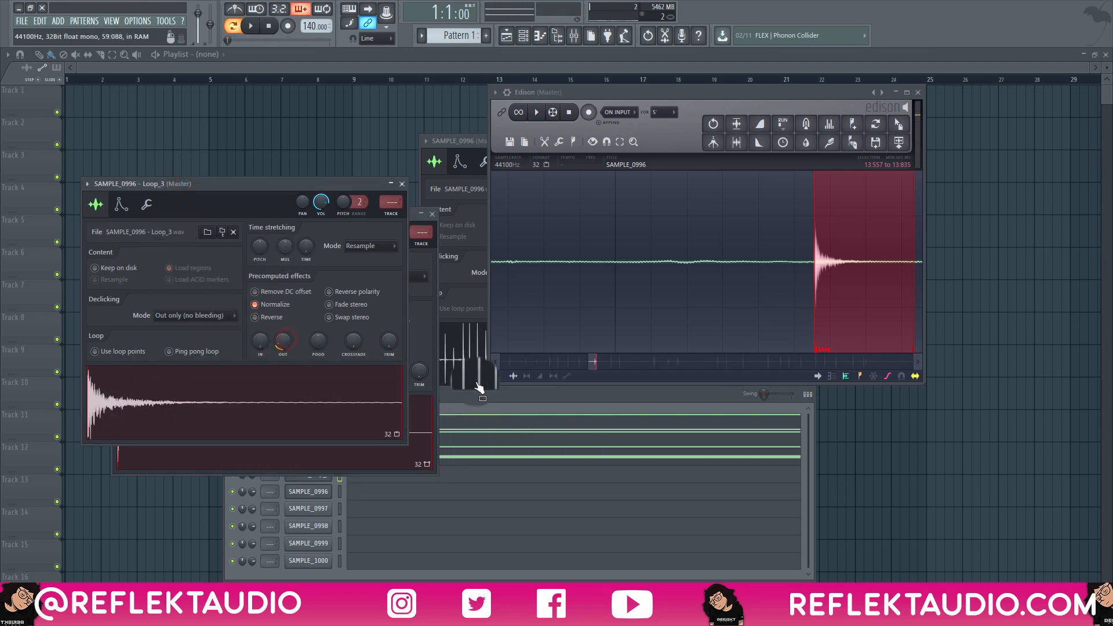
pyautogui.click(462, 394)
# Increase the quick fade-out on SOUND-1 and SOUND-2, and play back the layered sounds.
pyautogui.click(308, 457)
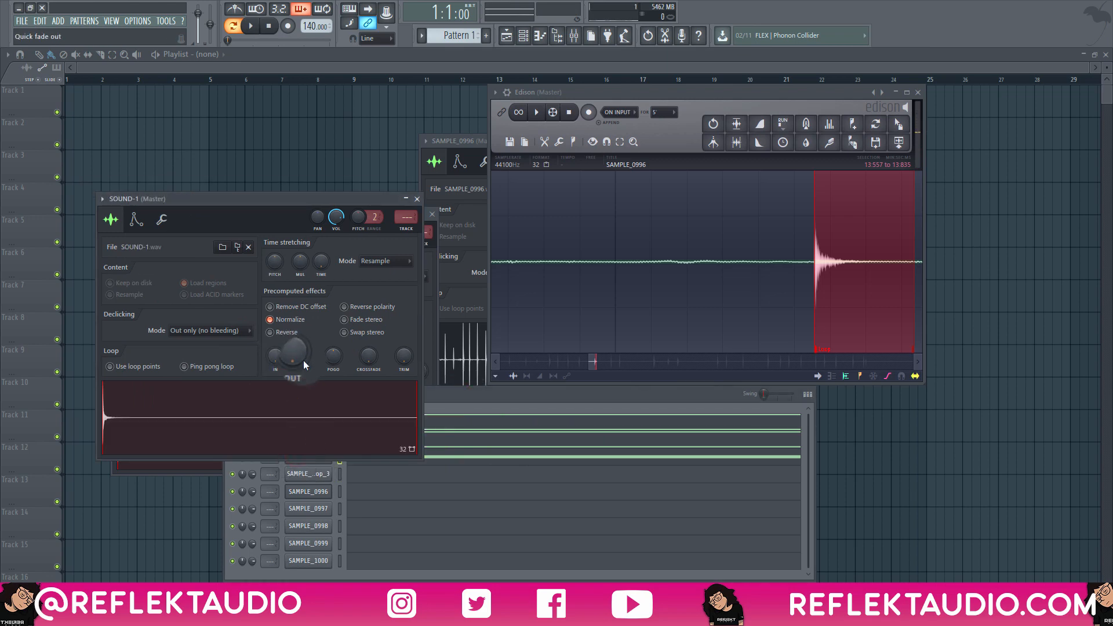
pyautogui.click(297, 355)
pyautogui.click(453, 407)
pyautogui.click(309, 421)
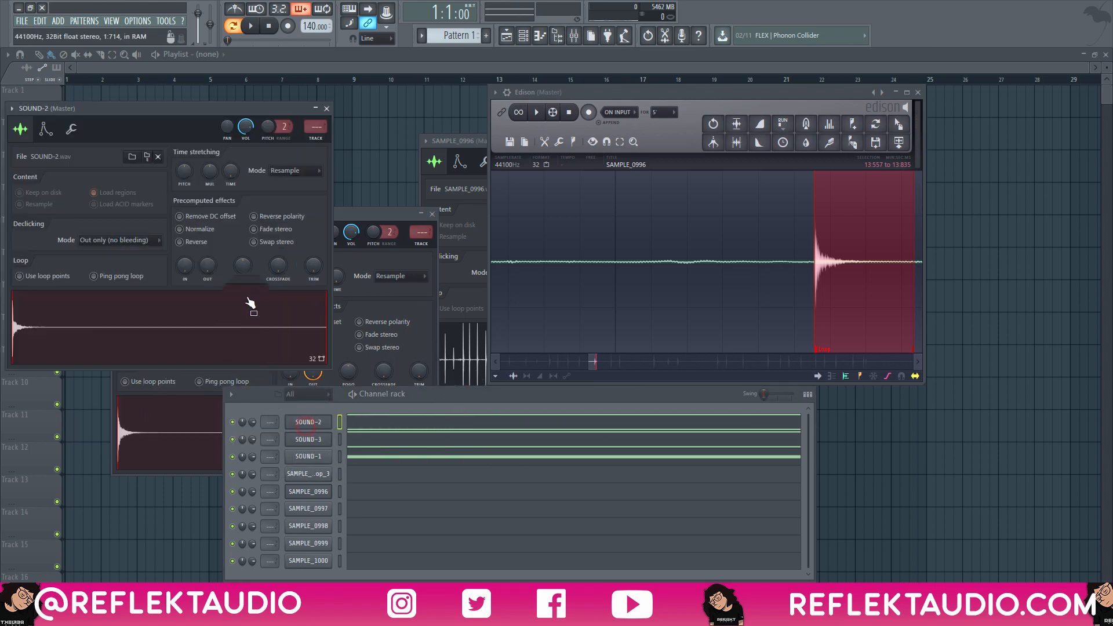
pyautogui.moveTo(203, 259); pyautogui.dragTo(196, 36)
pyautogui.press('space')
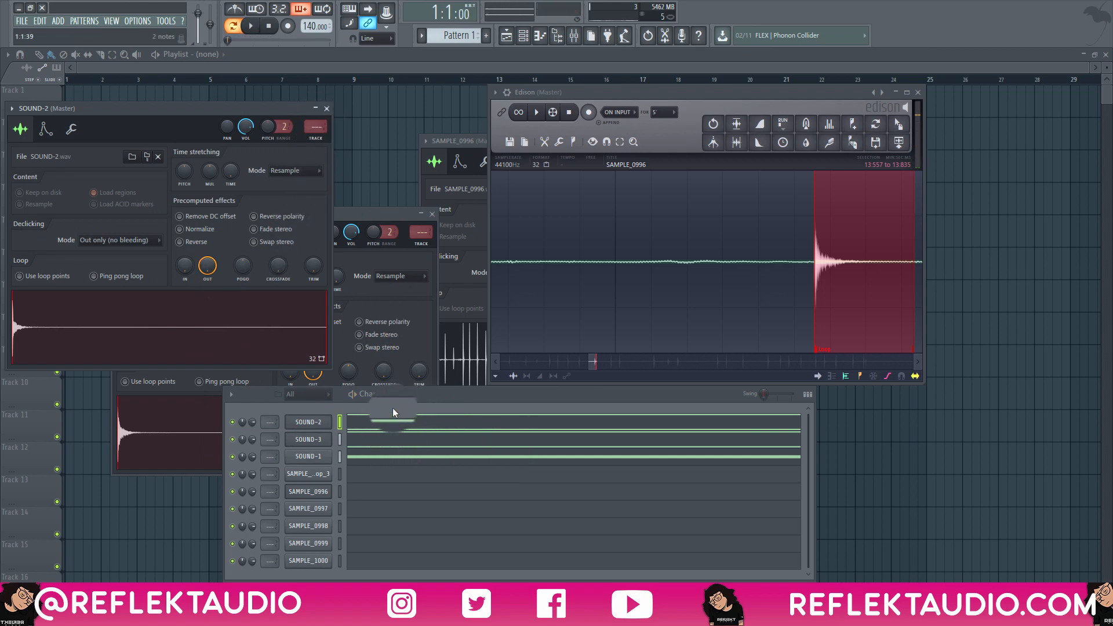
# Export the layered pattern as a WAV named SOUND-1 in Desktop > ONE SHOT DEMO VIDEO > PROCESSED ONE SHOTS.
pyautogui.hotkey('ctrl', 'r')
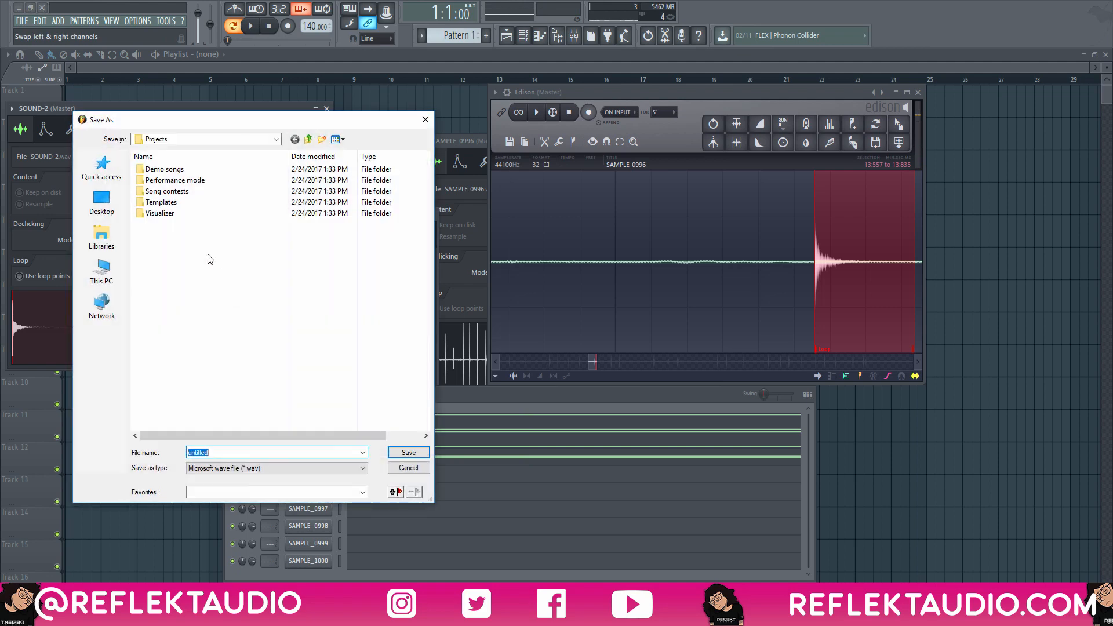
pyautogui.click(96, 196)
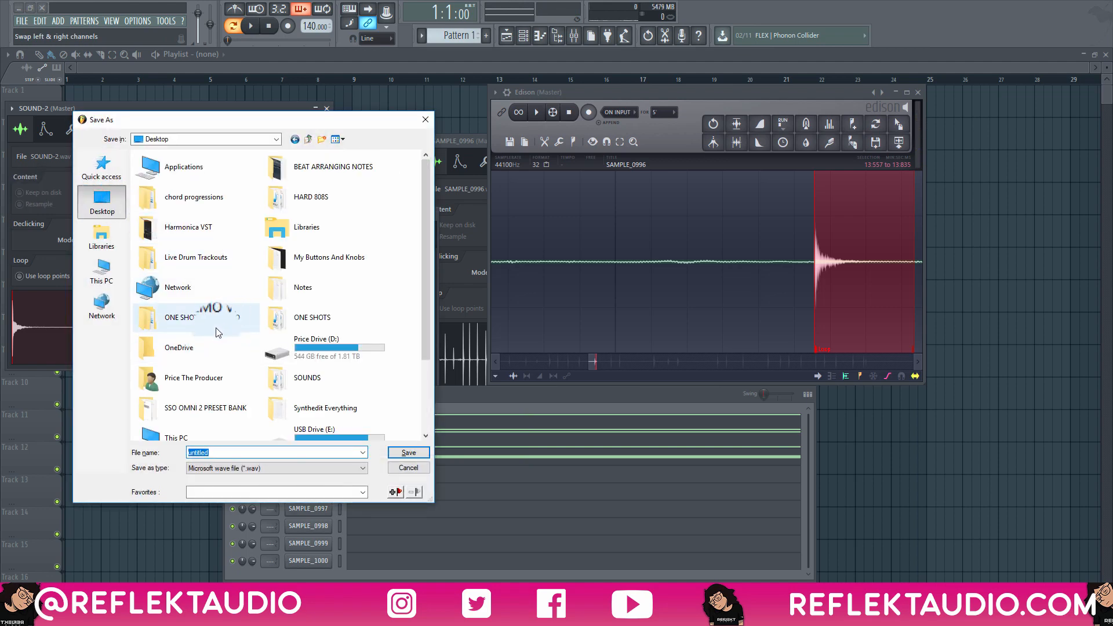
pyautogui.doubleClick(202, 319)
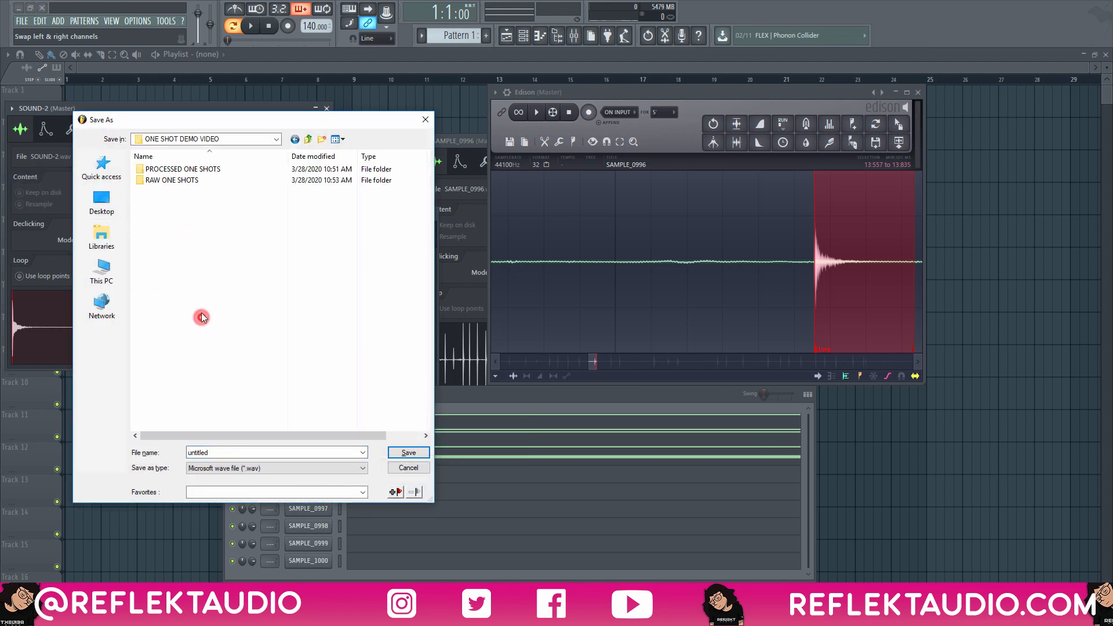
pyautogui.doubleClick(162, 169)
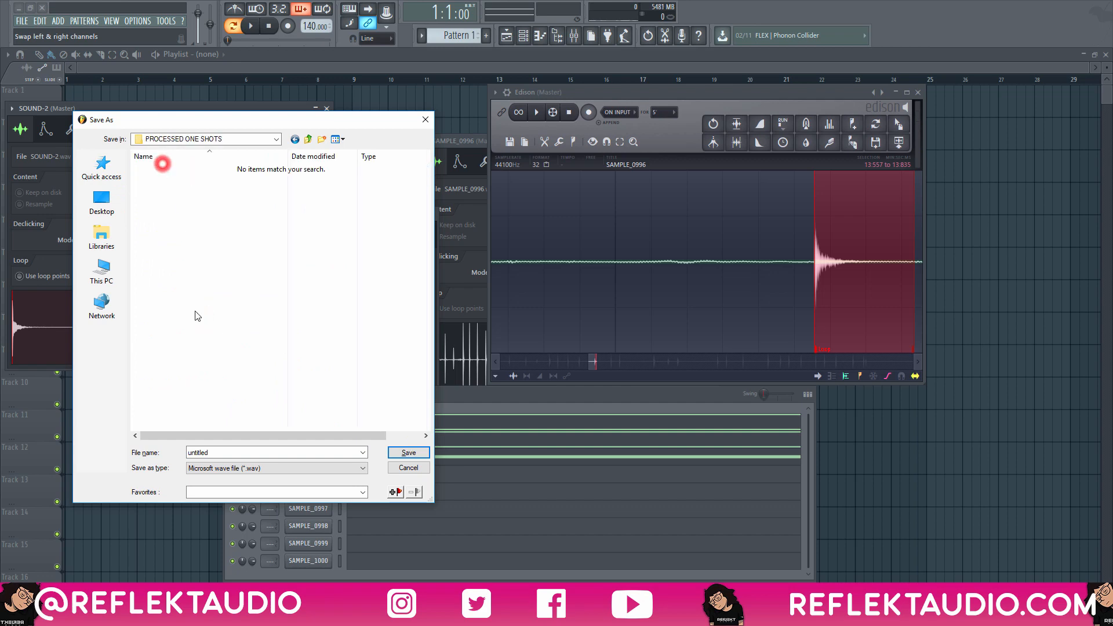
pyautogui.doubleClick(246, 455)
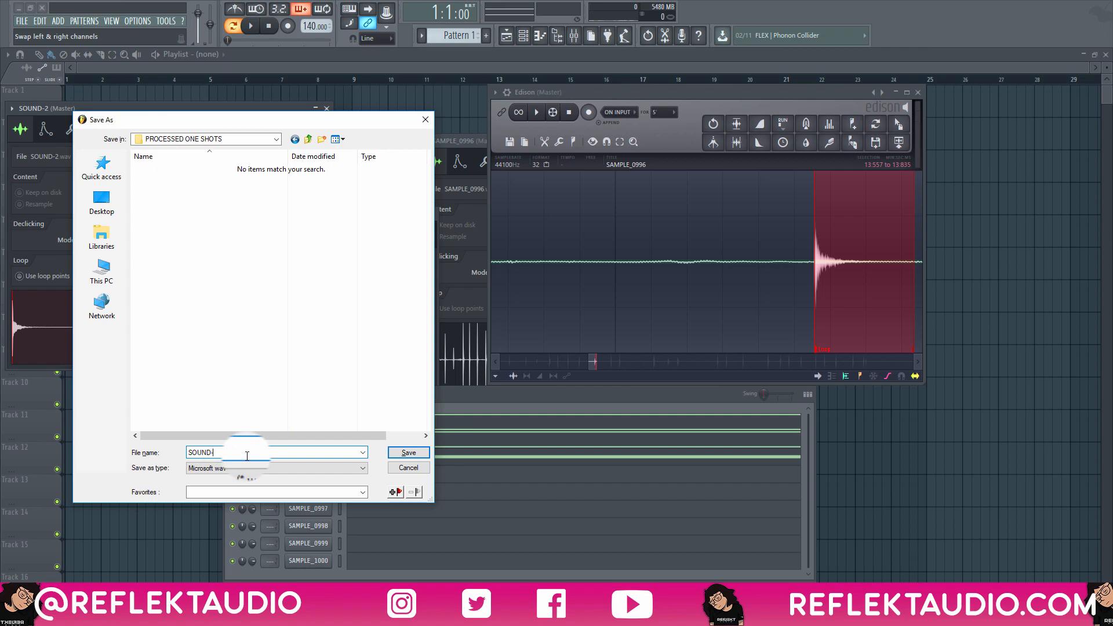
pyautogui.press('Return')
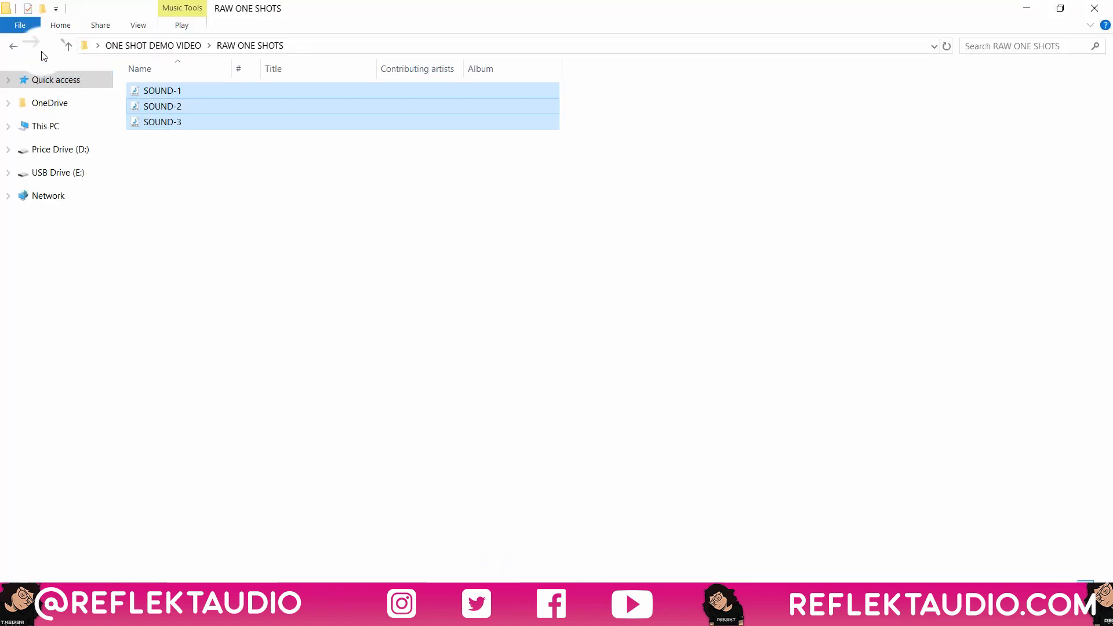
# In File Explorer, play the exported SOUND-1 from the PROCESSED ONE SHOTS folder, and close the player and the folder window.
pyautogui.click(14, 46)
pyautogui.doubleClick(157, 104)
pyautogui.click(178, 92)
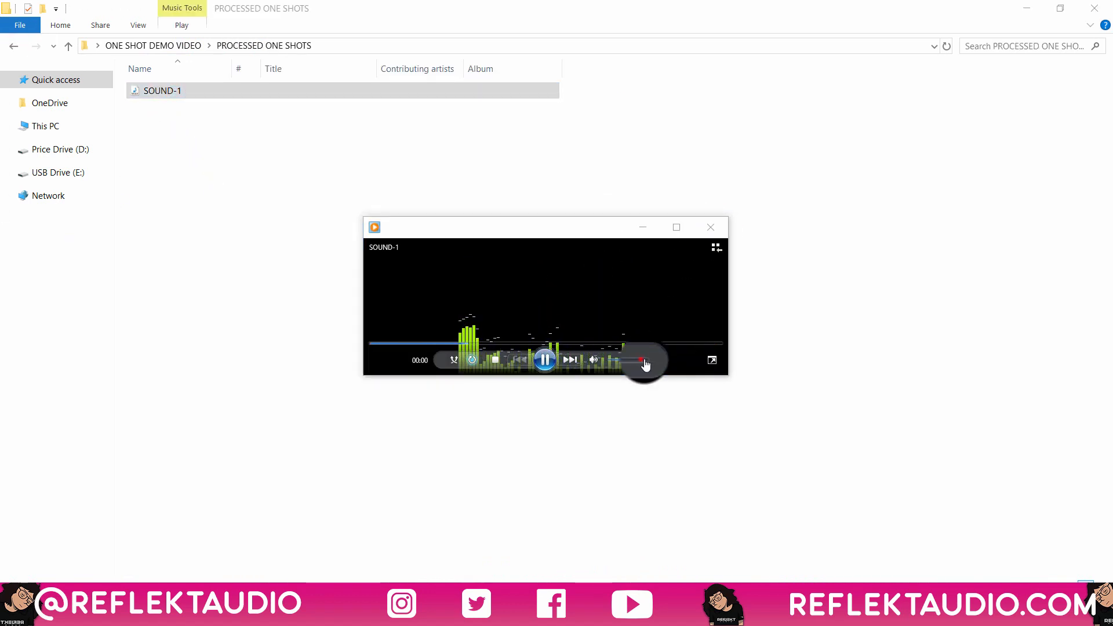
pyautogui.click(644, 359)
pyautogui.click(714, 227)
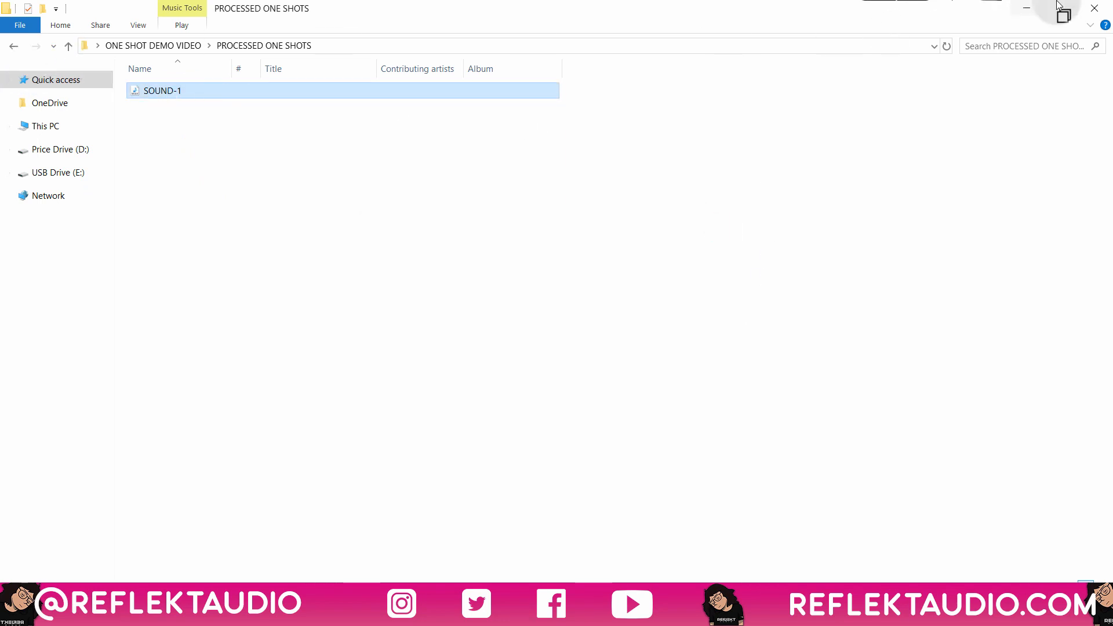
pyautogui.click(1084, 6)
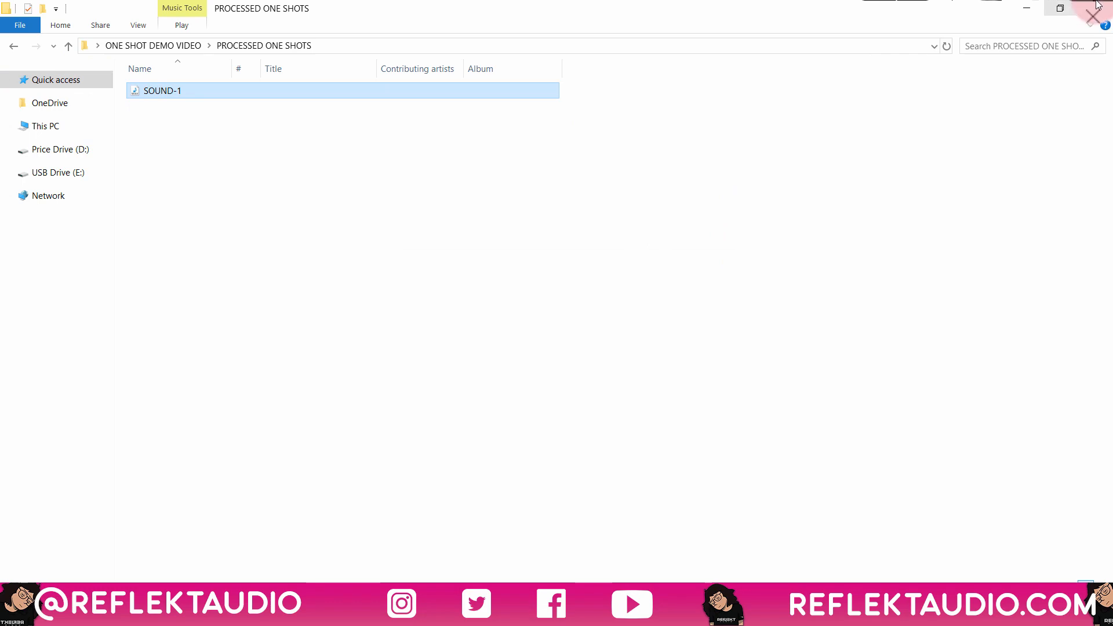